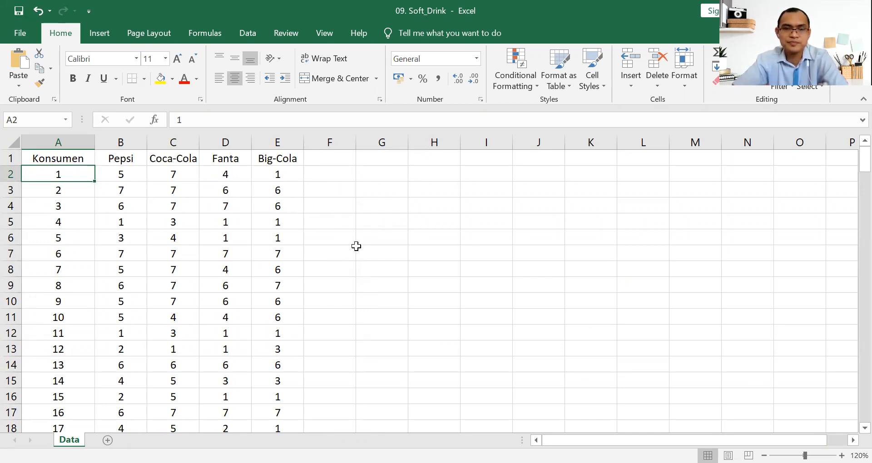
Step: Start the Descriptive Statistics analysis from the Data Analysis tools
{"action": "left_click", "coordinate": [390, 158]}
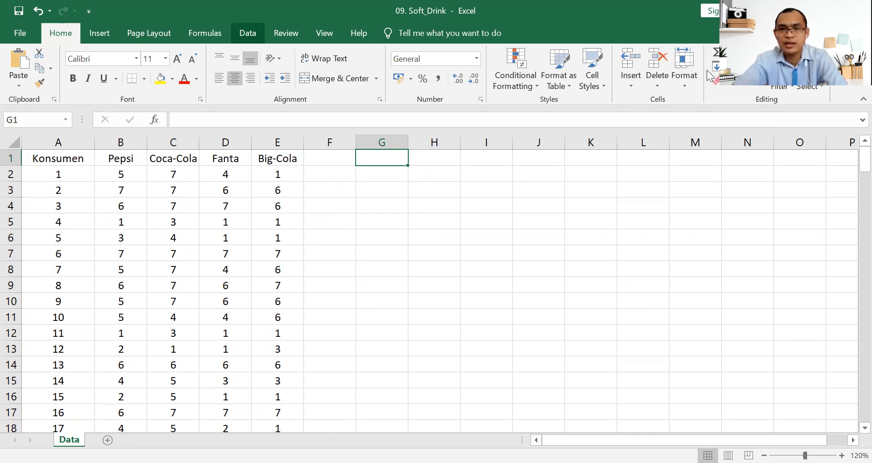
{"action": "scroll", "coordinate": [707, 73], "scroll_direction": "down", "scroll_amount": 4}
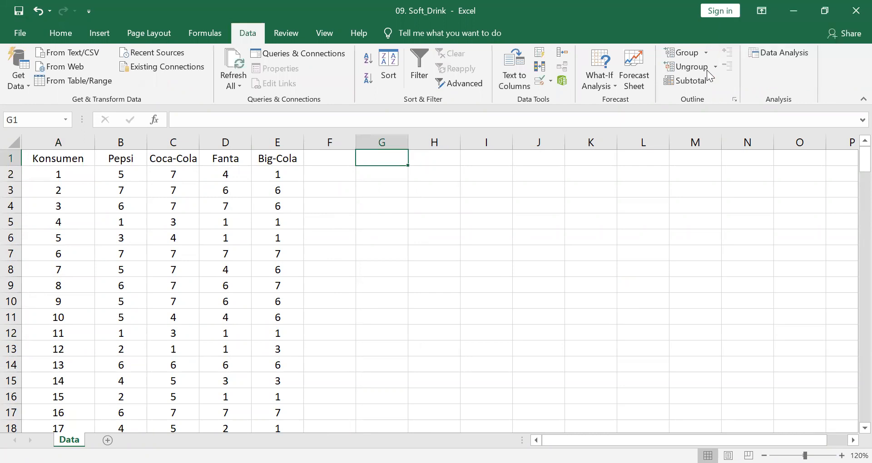
{"action": "left_click", "coordinate": [779, 52]}
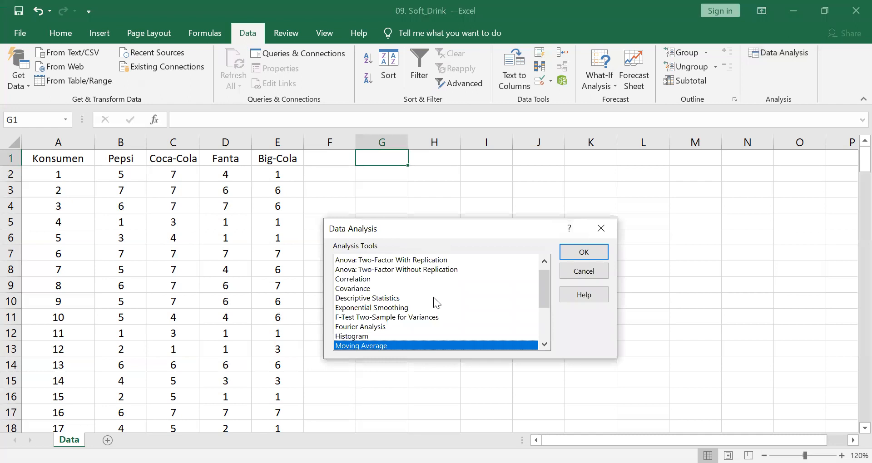
{"action": "scroll", "coordinate": [411, 305], "scroll_direction": "up", "scroll_amount": 1}
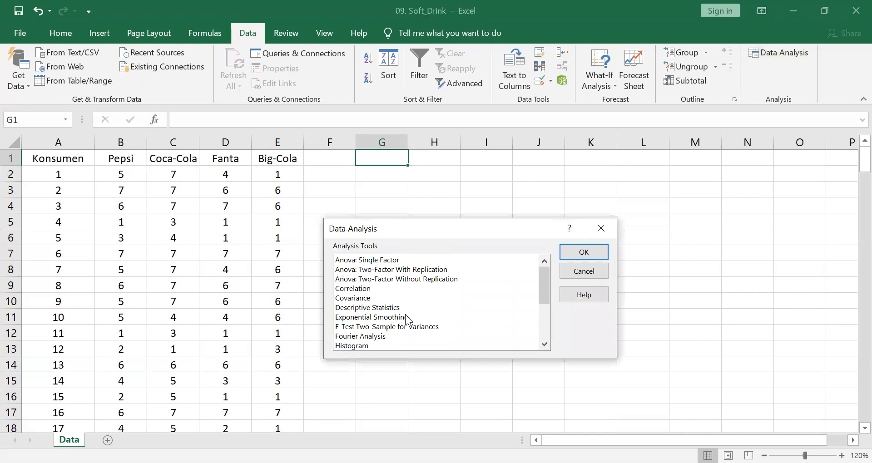
{"action": "left_click", "coordinate": [375, 308]}
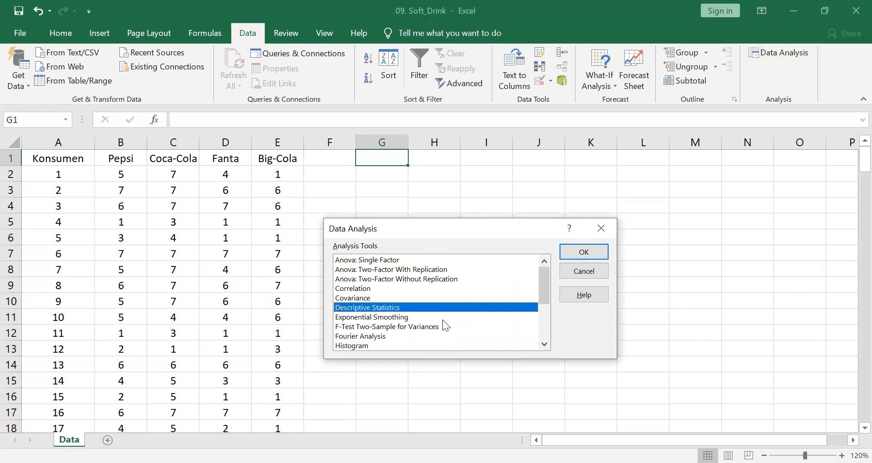
{"action": "left_click", "coordinate": [589, 254]}
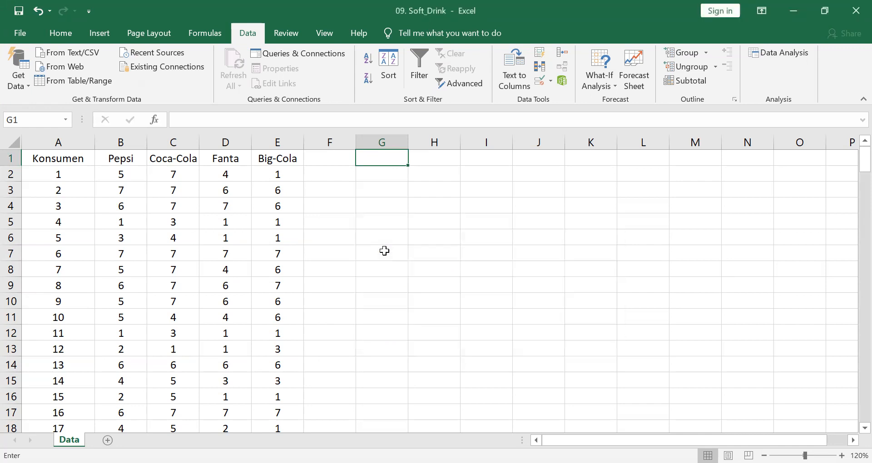
Step: Set the analysis input range to $B$1:$E$181, covering all four drink columns, with labels in the first row
{"action": "left_click", "coordinate": [116, 157]}
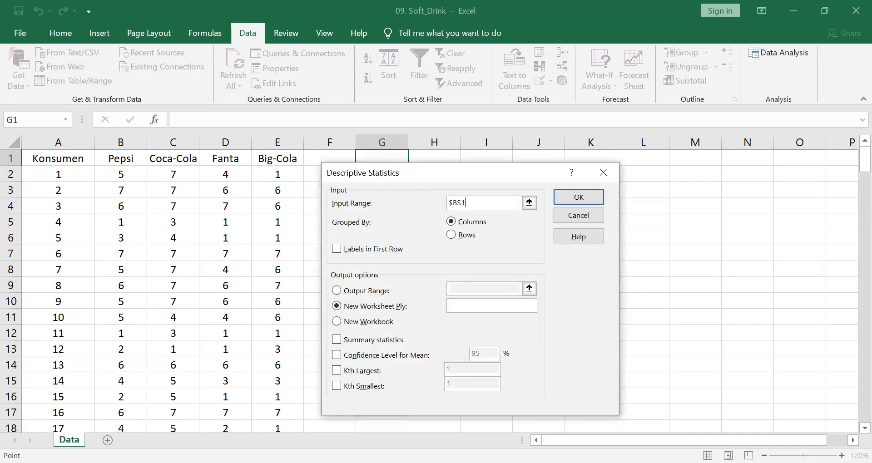
{"action": "left_click_drag", "start_coordinate": [116, 157], "coordinate": [300, 381]}
{"action": "left_click", "coordinate": [356, 249]}
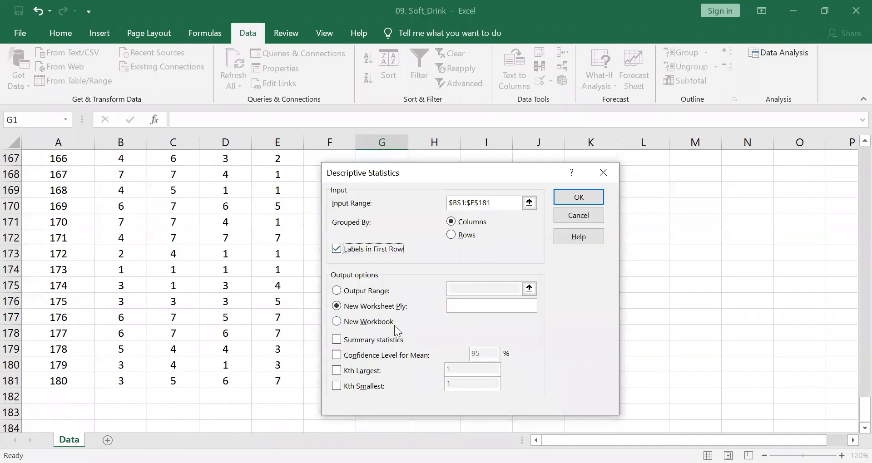
Step: Set the output range to $G$1, include summary statistics, and run the analysis
{"action": "left_click", "coordinate": [373, 293]}
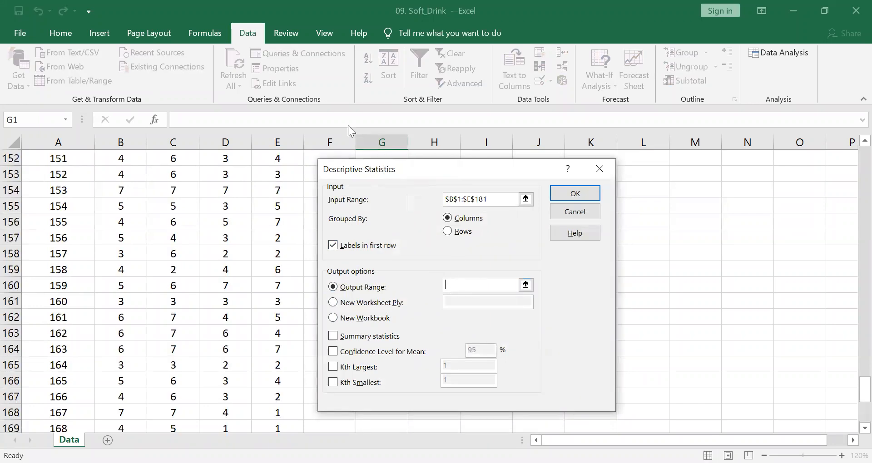
{"action": "scroll", "coordinate": [363, 154], "scroll_direction": "up", "scroll_amount": 20}
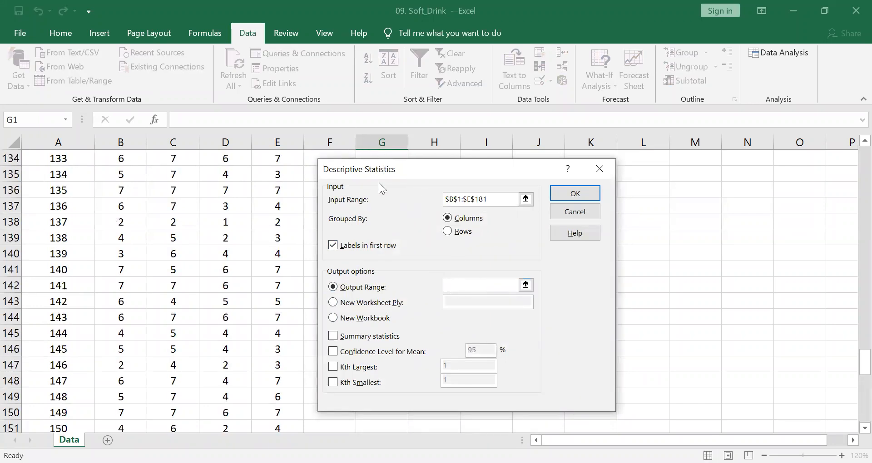
{"action": "scroll", "coordinate": [381, 172], "scroll_direction": "up", "scroll_amount": 16}
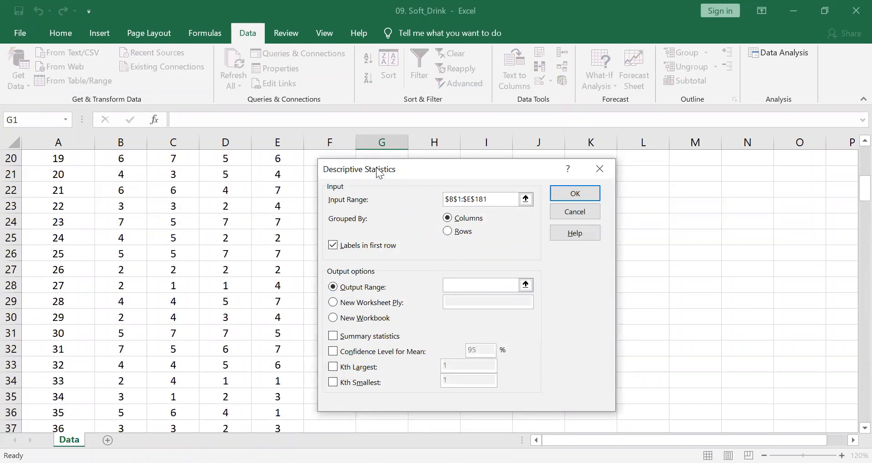
{"action": "left_click", "coordinate": [378, 155]}
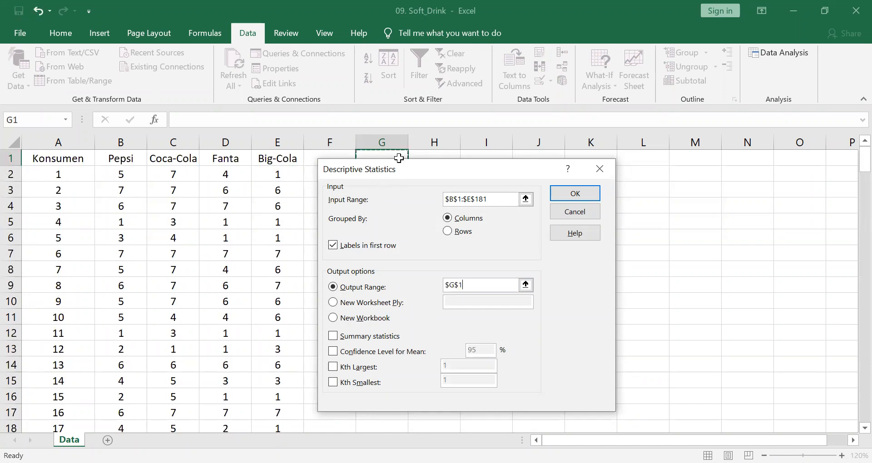
{"action": "left_click", "coordinate": [388, 340]}
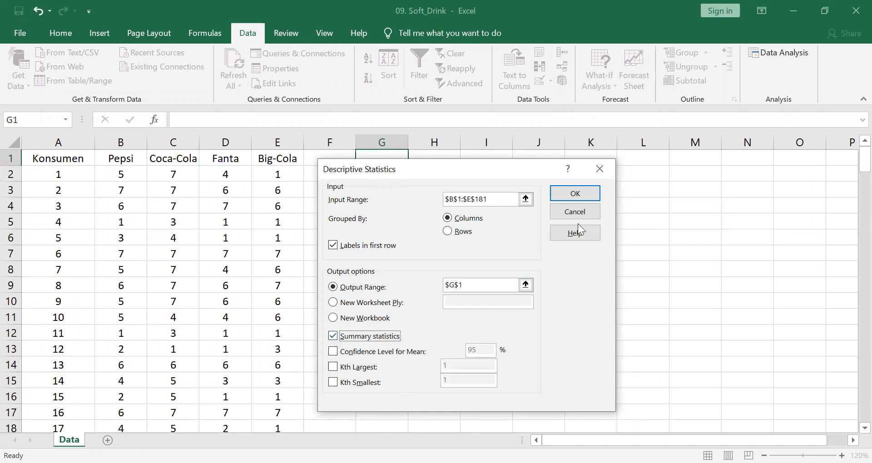
{"action": "left_click", "coordinate": [568, 194]}
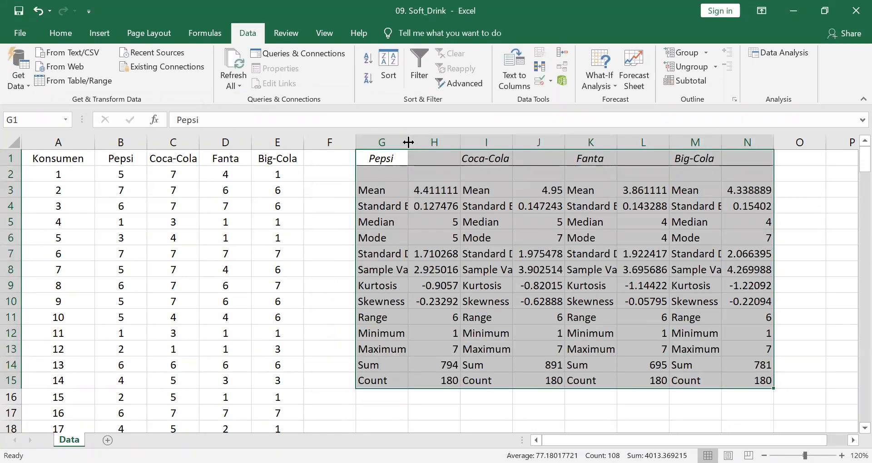
Step: Auto-fit the widths of columns G through N so the descriptive statistics labels and values show in full
{"action": "left_click", "coordinate": [395, 142]}
{"action": "left_click_drag", "start_coordinate": [777, 141], "coordinate": [772, 143]}
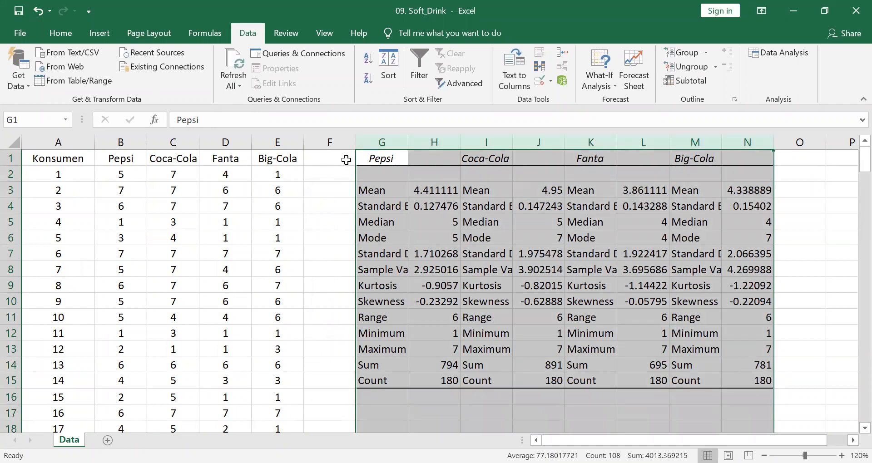
{"action": "double_click", "coordinate": [405, 142]}
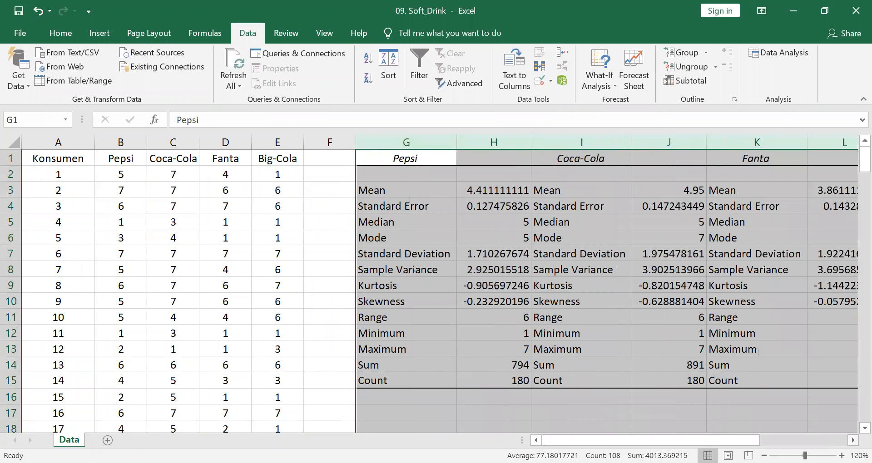
{"action": "scroll", "coordinate": [441, 283], "scroll_direction": "right", "scroll_amount": 3}
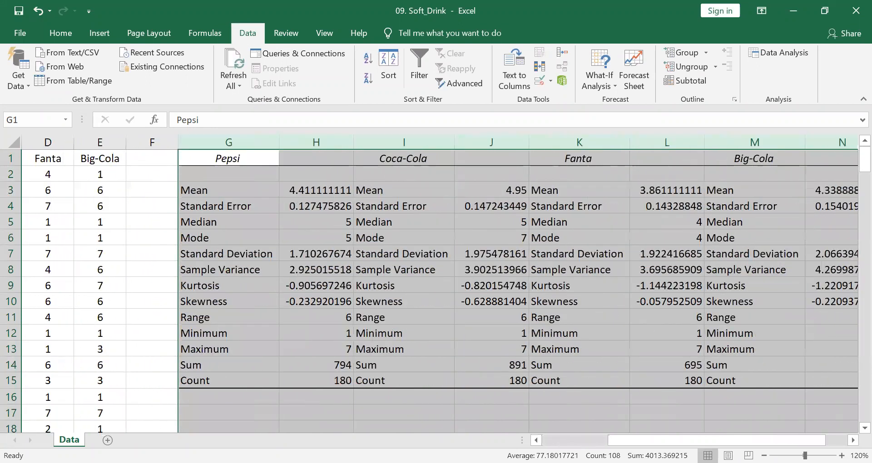
{"action": "scroll", "coordinate": [441, 284], "scroll_direction": "right", "scroll_amount": 10}
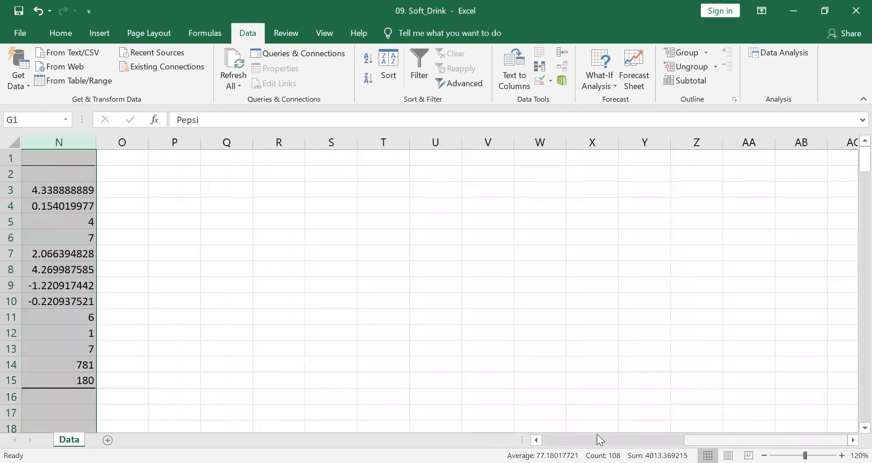
{"action": "scroll", "coordinate": [601, 439], "scroll_direction": "left", "scroll_amount": 8}
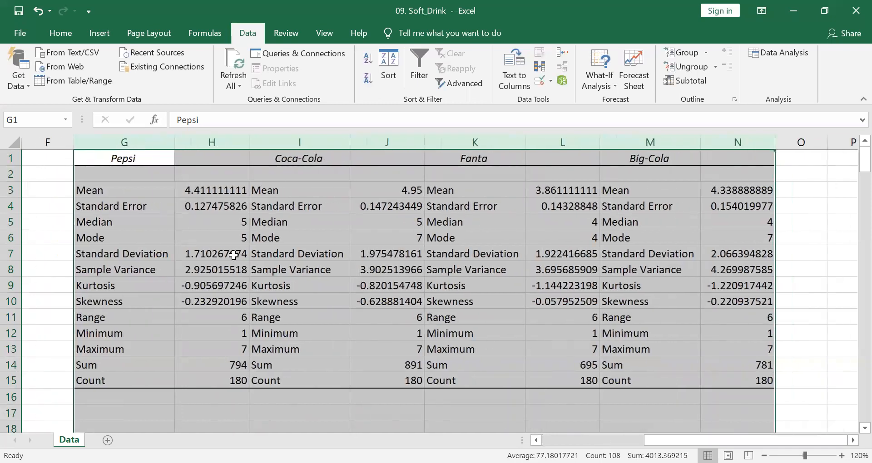
{"action": "left_click", "coordinate": [219, 411]}
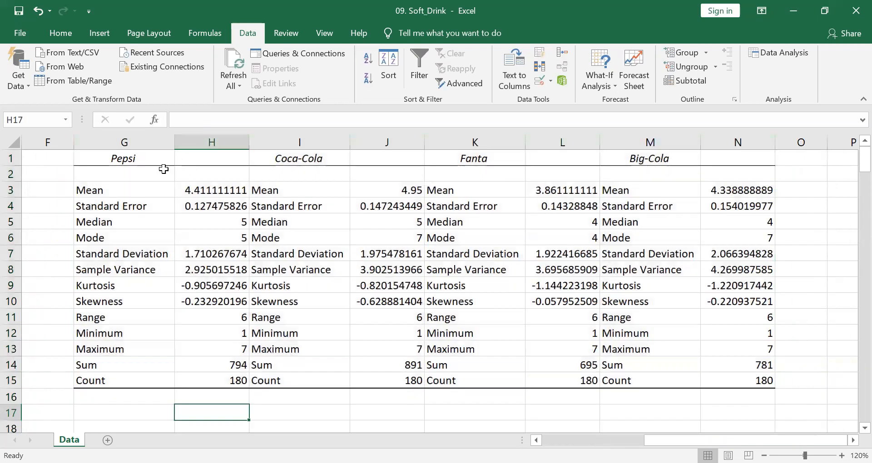
Step: Examine the mode of each drink, from Pepsi to Big-Cola, in the descriptive statistics output
{"action": "left_click", "coordinate": [123, 160]}
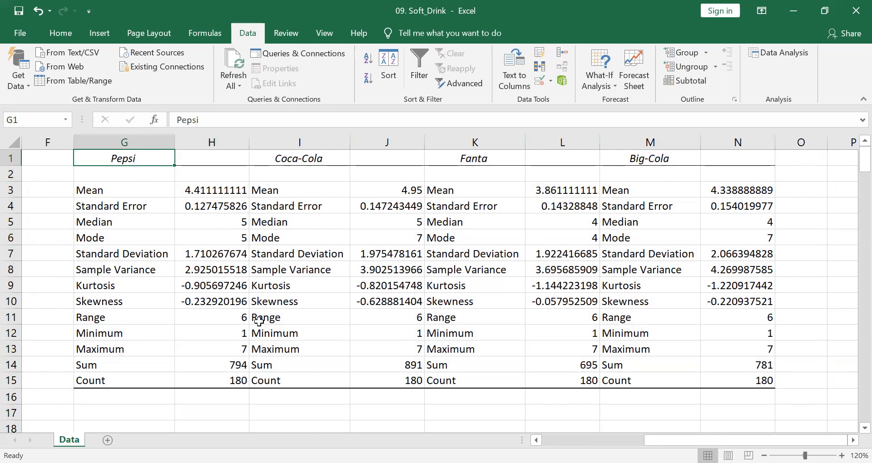
{"action": "left_click", "coordinate": [243, 241]}
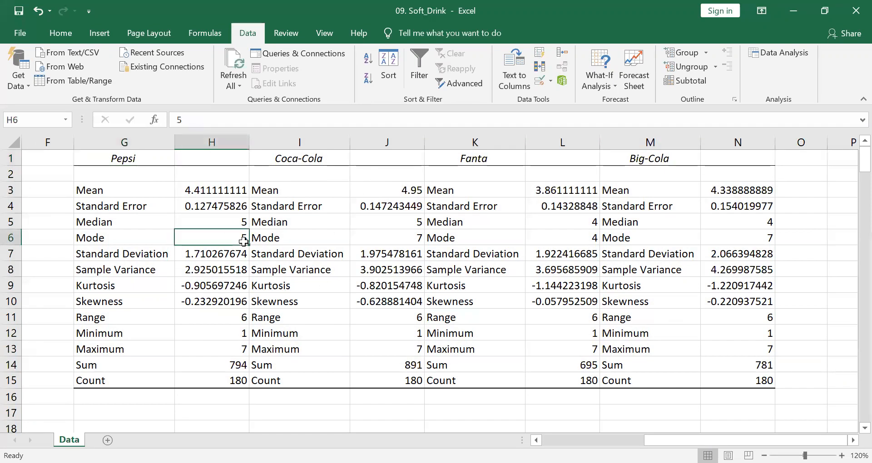
{"action": "left_click", "coordinate": [411, 239]}
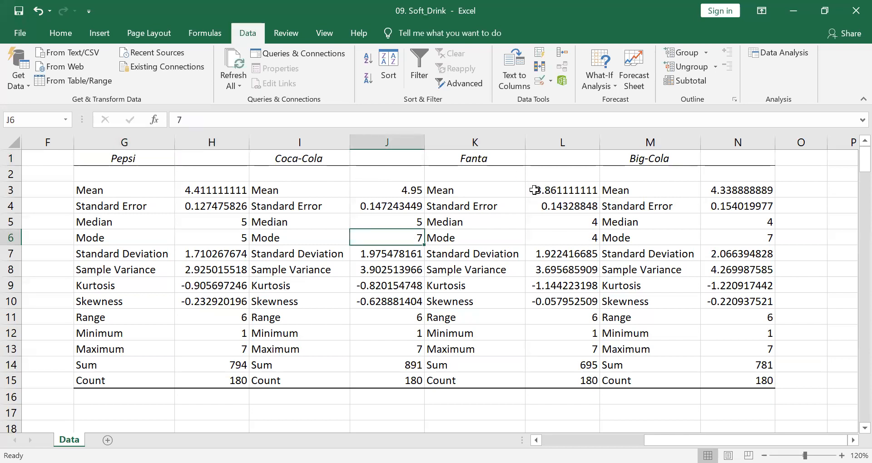
{"action": "left_click", "coordinate": [581, 240]}
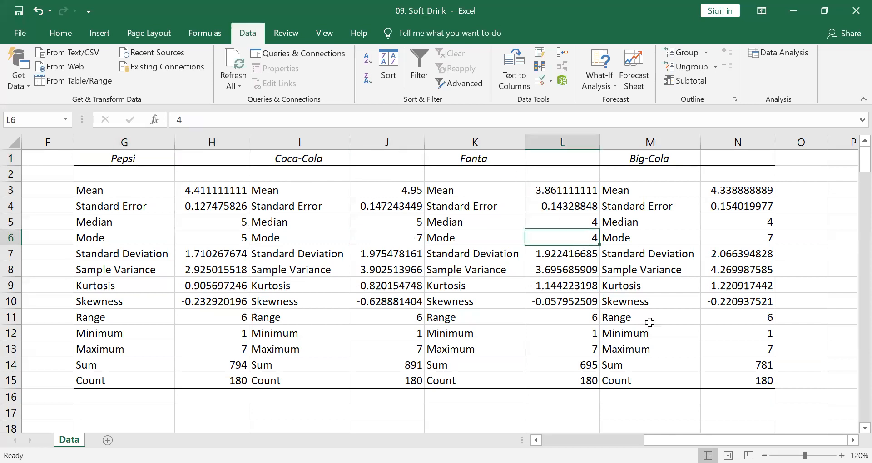
{"action": "left_click", "coordinate": [657, 165]}
{"action": "left_click", "coordinate": [739, 245]}
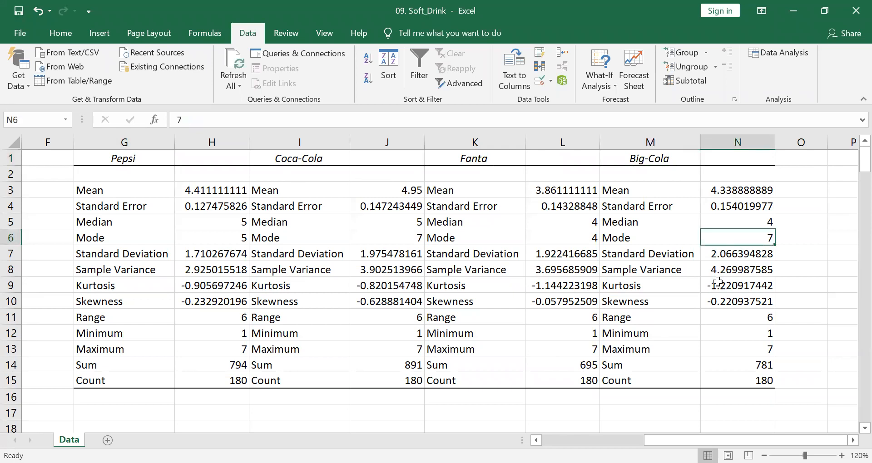
Step: Compare the mean scores of the four drinks, especially Pepsi against Coca-Cola
{"action": "left_click", "coordinate": [712, 186]}
{"action": "left_click", "coordinate": [577, 191]}
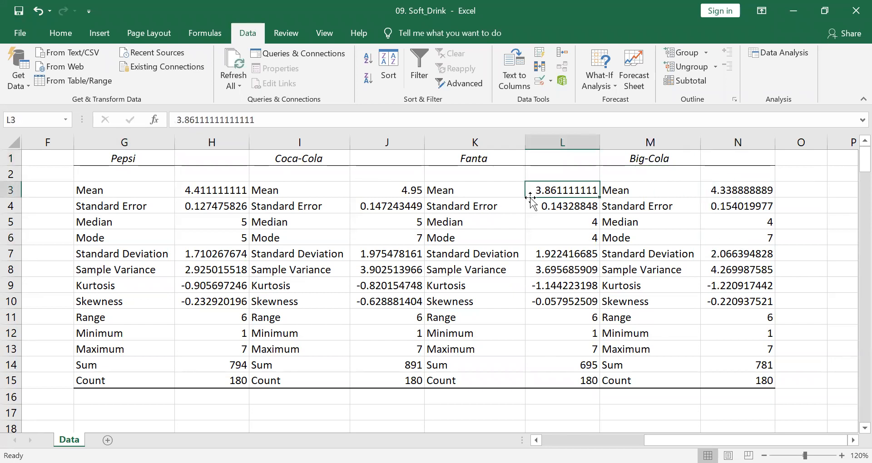
{"action": "left_click", "coordinate": [372, 190]}
{"action": "left_click", "coordinate": [205, 190]}
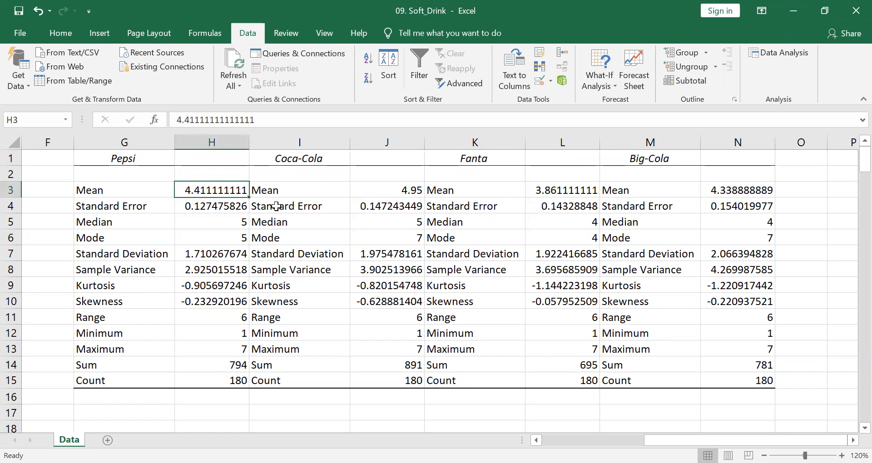
{"action": "left_click", "coordinate": [416, 191]}
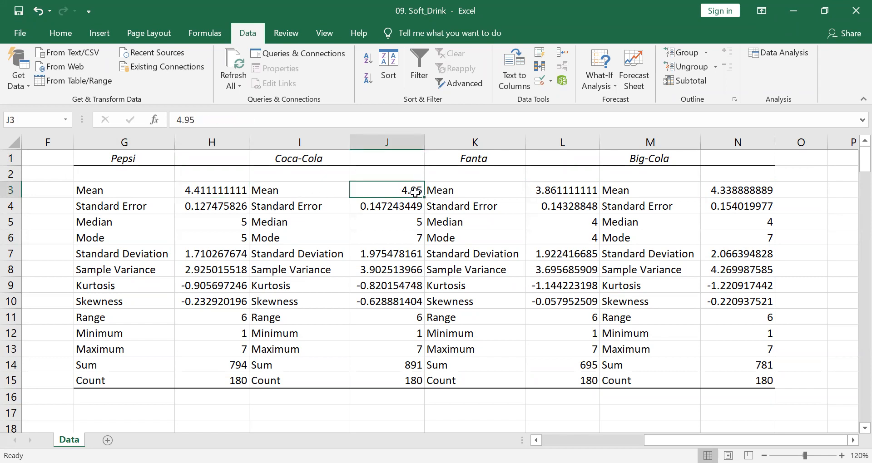
{"action": "left_click", "coordinate": [211, 191]}
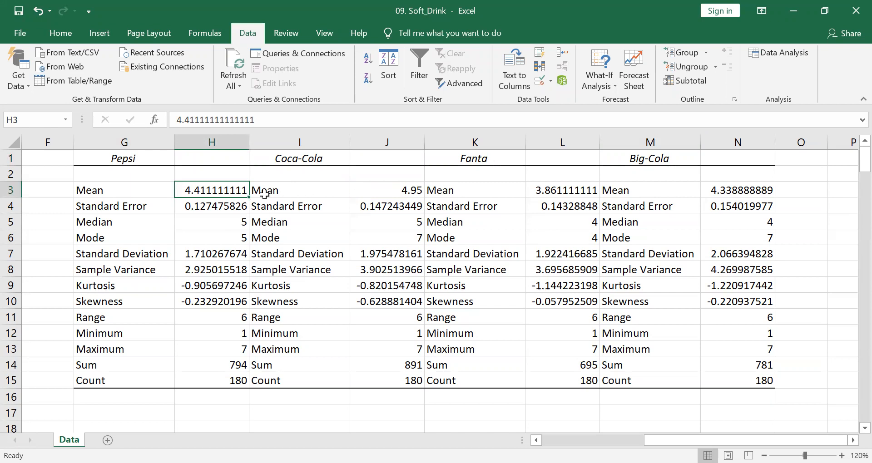
{"action": "left_click", "coordinate": [402, 191]}
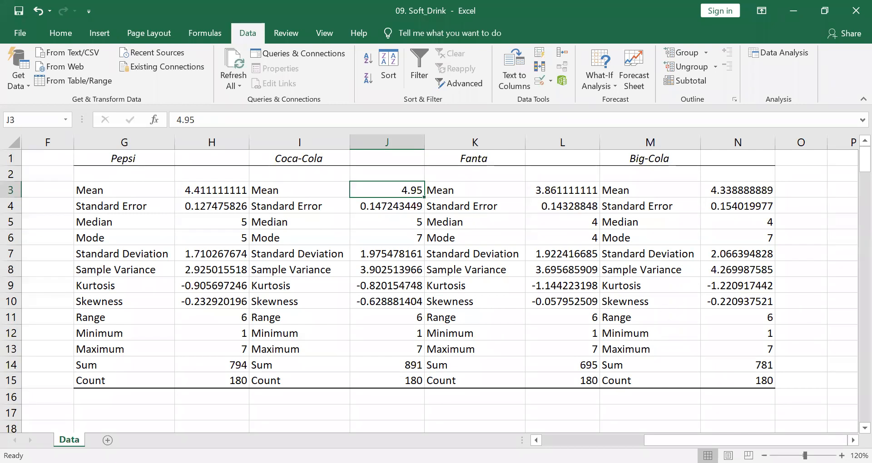
Step: Start a t-Test: Paired Two Sample for Means from the data analysis tools
{"action": "left_click_drag", "start_coordinate": [661, 440], "coordinate": [646, 440]}
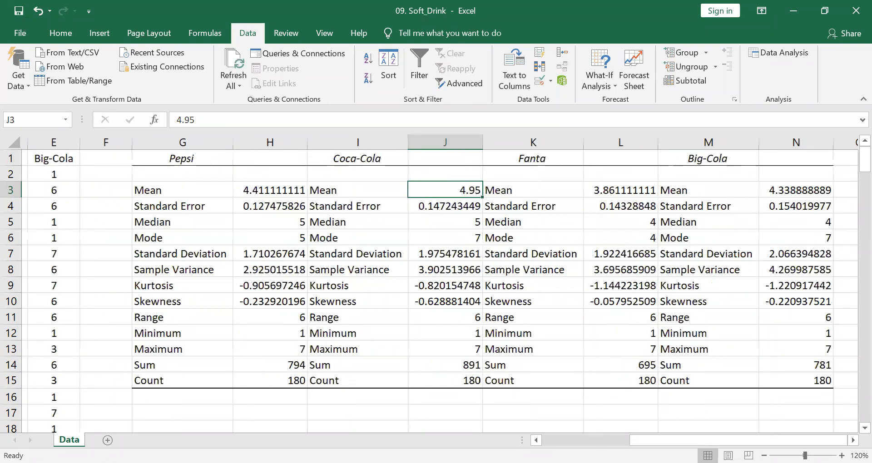
{"action": "left_click", "coordinate": [764, 456]}
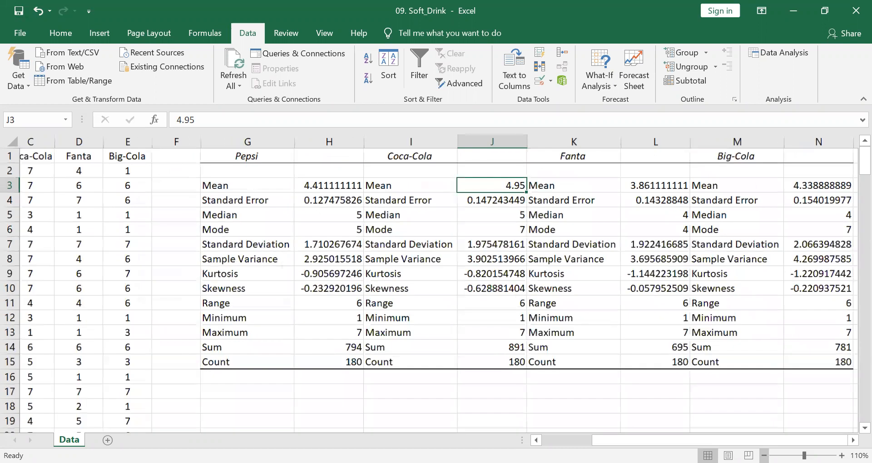
{"action": "left_click", "coordinate": [763, 455]}
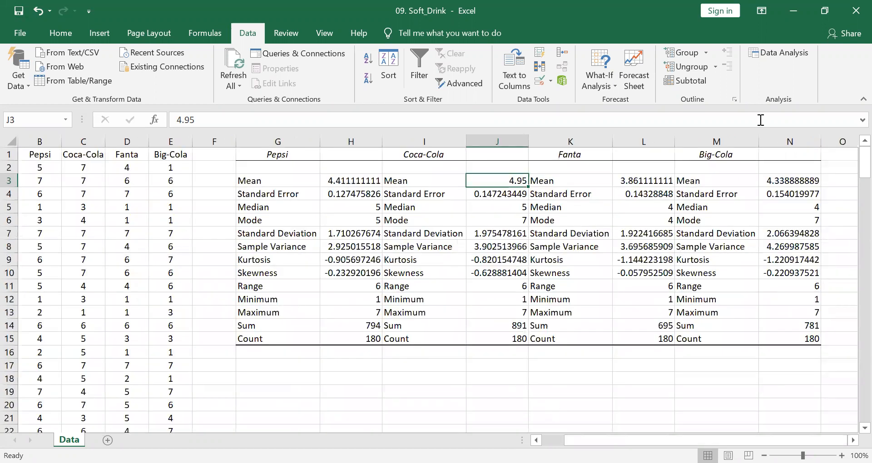
{"action": "scroll", "coordinate": [381, 295], "scroll_direction": "down", "scroll_amount": 2}
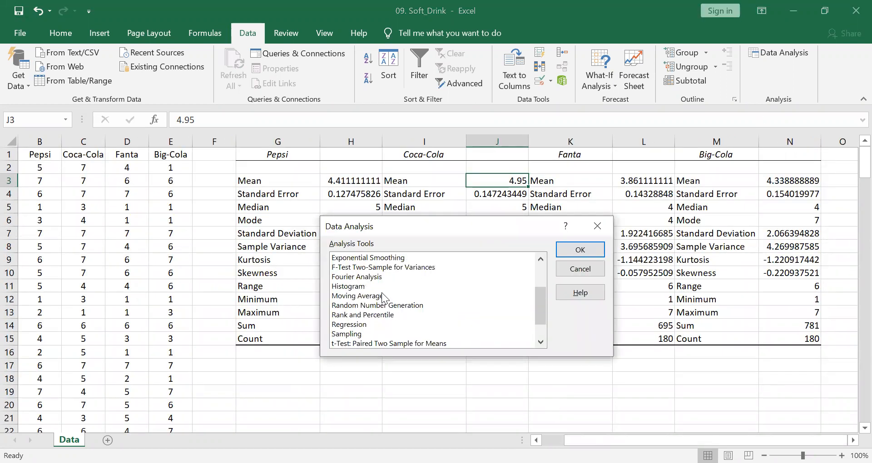
{"action": "scroll", "coordinate": [381, 289], "scroll_direction": "up", "scroll_amount": 1}
{"action": "scroll", "coordinate": [382, 313], "scroll_direction": "up", "scroll_amount": 1}
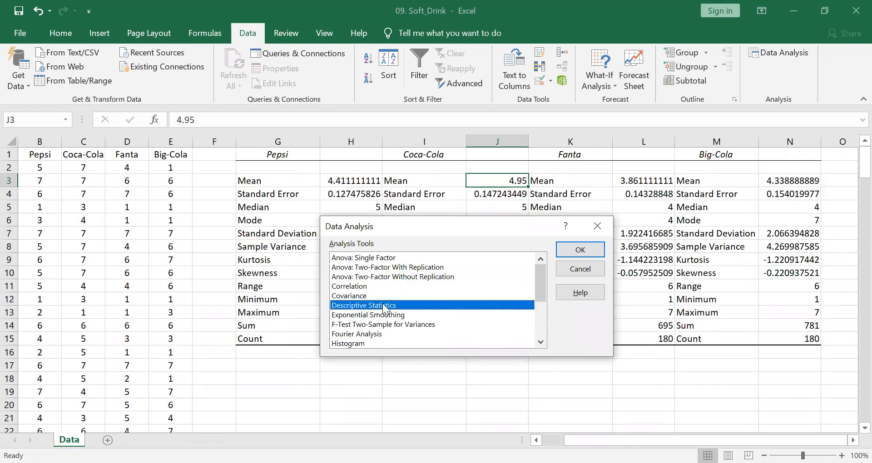
{"action": "scroll", "coordinate": [381, 316], "scroll_direction": "down", "scroll_amount": 3}
{"action": "left_click", "coordinate": [378, 315]}
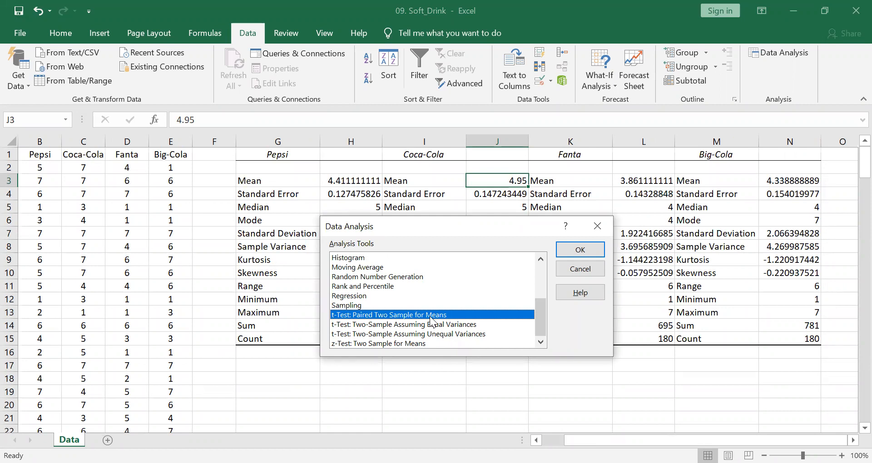
{"action": "left_click", "coordinate": [580, 251]}
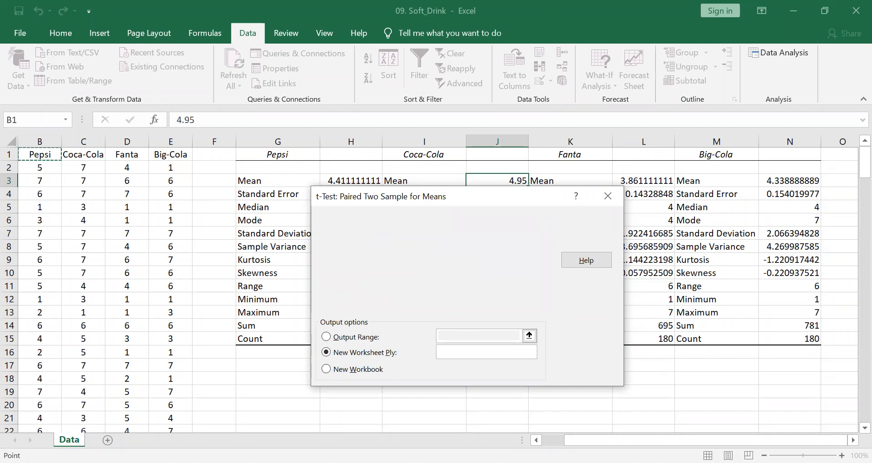
Step: Set the variable 1 range to the Pepsi scores $B$1:$B$180 and the variable 2 range to the Coca-Cola scores $C$1:$C$180
{"action": "left_click_drag", "start_coordinate": [40, 155], "coordinate": [100, 392]}
{"action": "left_click", "coordinate": [491, 243]}
{"action": "scroll", "coordinate": [137, 222], "scroll_direction": "up", "scroll_amount": 20}
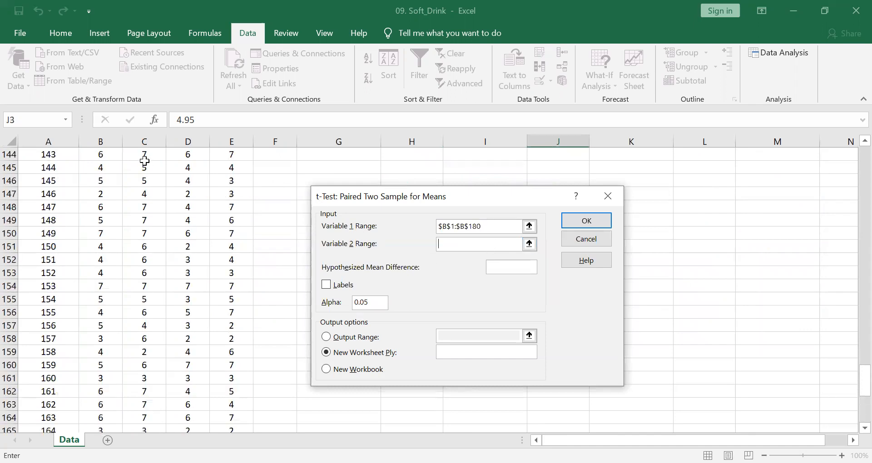
{"action": "scroll", "coordinate": [133, 219], "scroll_direction": "up", "scroll_amount": 20}
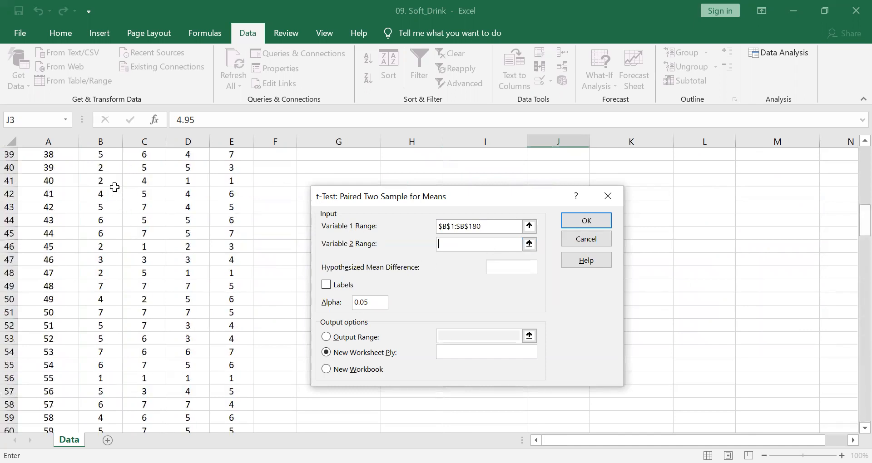
{"action": "left_click", "coordinate": [155, 156]}
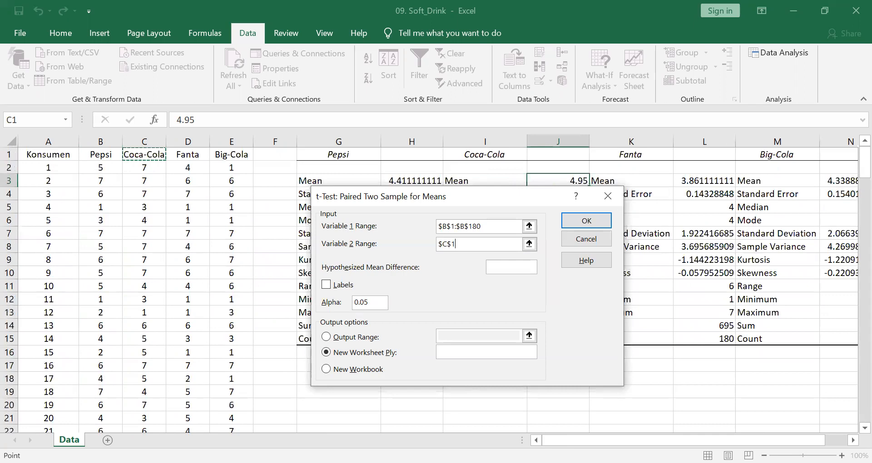
{"action": "key", "text": "ctrl+shift+Down"}
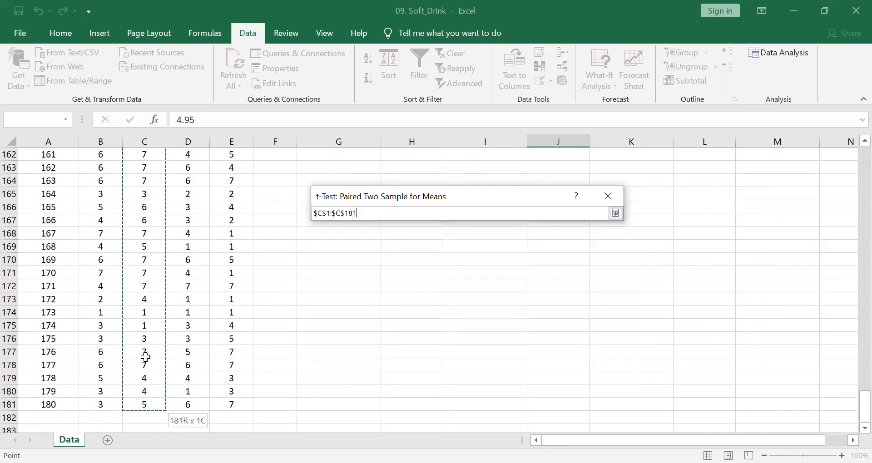
{"action": "key", "text": "Return"}
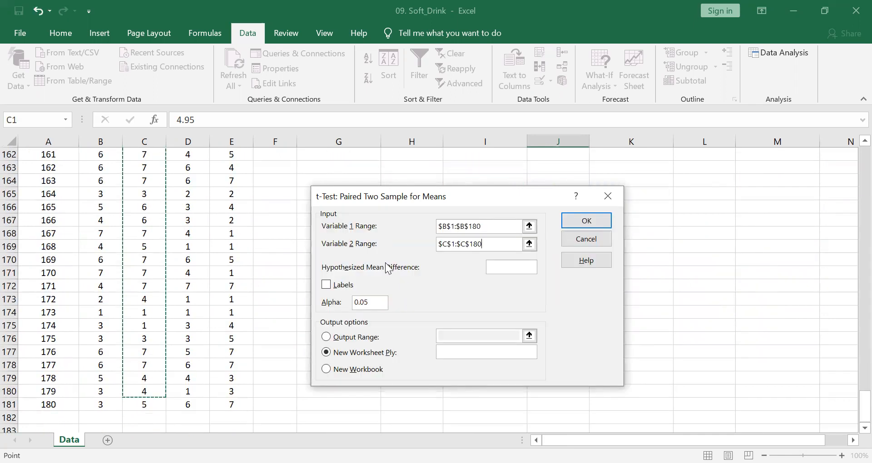
Step: Mark the t-test ranges as including labels and set the hypothesized mean difference to 0
{"action": "left_click", "coordinate": [355, 285]}
{"action": "left_click", "coordinate": [515, 266]}
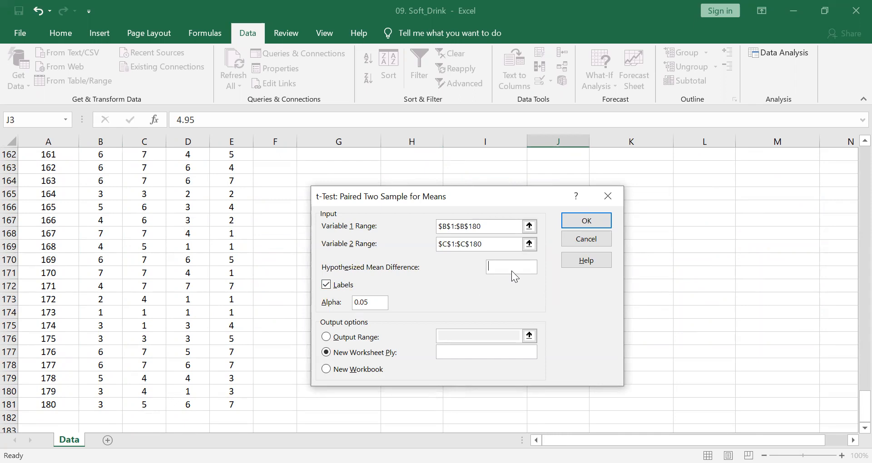
{"action": "type", "text": "0"}
Step: Send the t-test output to $P$1 on the same sheet and run the test
{"action": "left_click", "coordinate": [363, 338]}
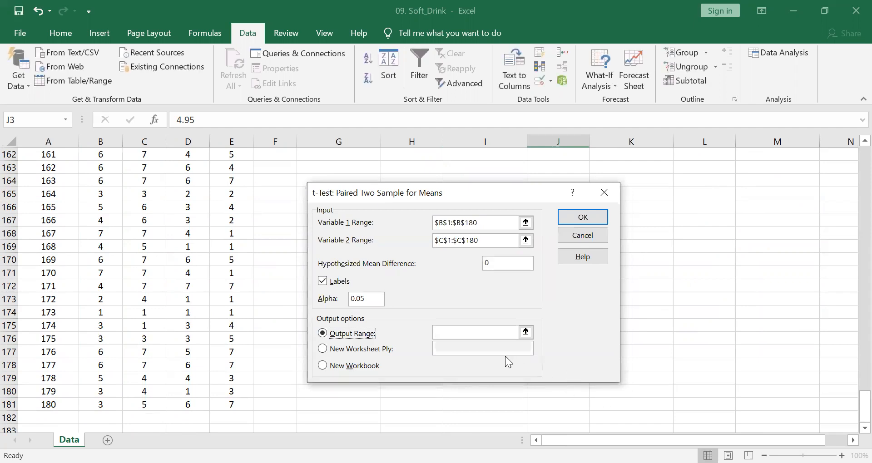
{"action": "left_click", "coordinate": [480, 332]}
{"action": "scroll", "coordinate": [688, 225], "scroll_direction": "up", "scroll_amount": 7}
{"action": "scroll", "coordinate": [687, 225], "scroll_direction": "up", "scroll_amount": 20}
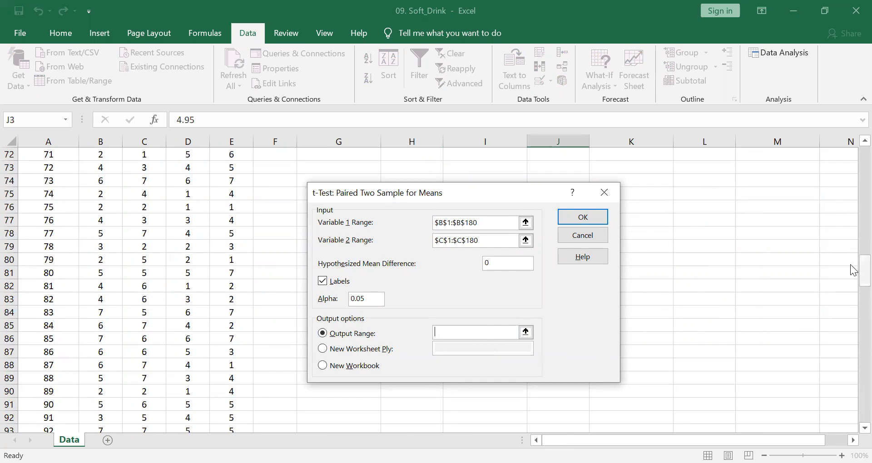
{"action": "left_click_drag", "start_coordinate": [864, 271], "coordinate": [864, 159]}
{"action": "left_click", "coordinate": [852, 440]}
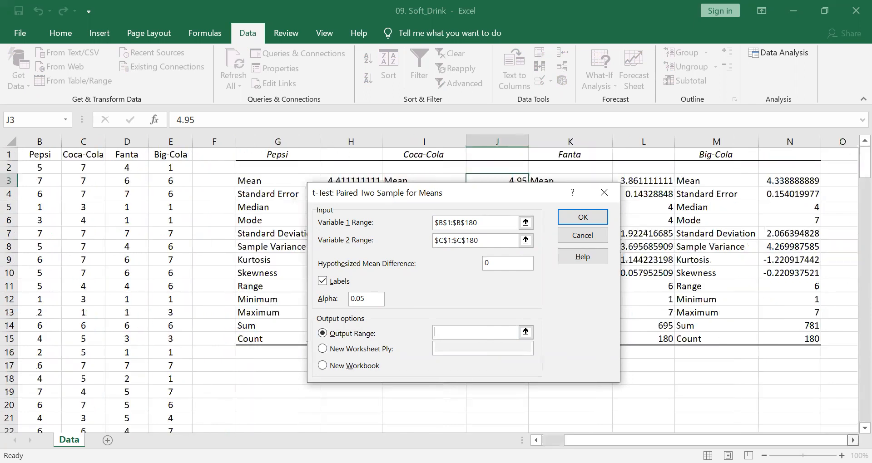
{"action": "left_click", "coordinate": [853, 440]}
{"action": "left_click", "coordinate": [853, 440]}
{"action": "left_click", "coordinate": [795, 153]}
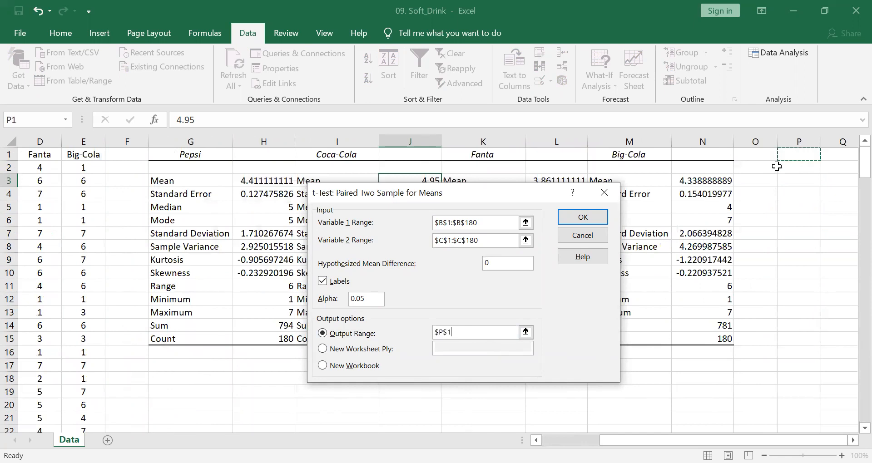
{"action": "left_click", "coordinate": [583, 217]}
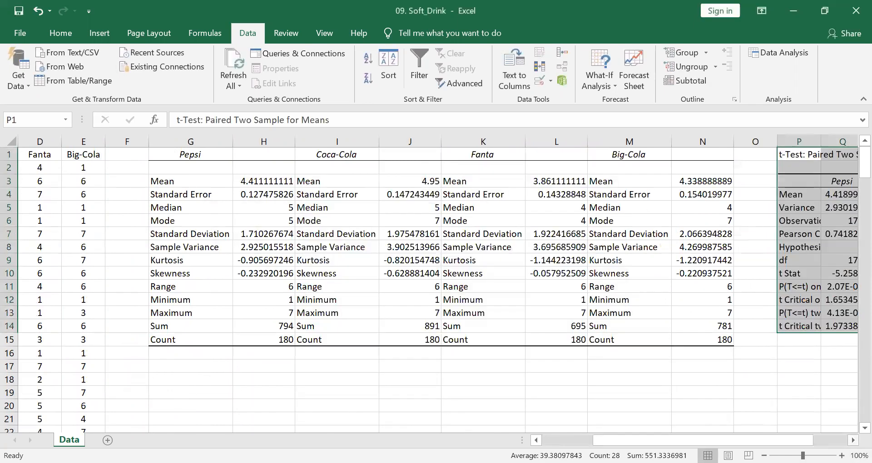
Step: Auto-fit the widths of columns P through R so the t-test labels and values show in full
{"action": "left_click", "coordinate": [853, 440]}
{"action": "left_click", "coordinate": [852, 440]}
{"action": "left_click", "coordinate": [853, 440]}
{"action": "left_click", "coordinate": [853, 440]}
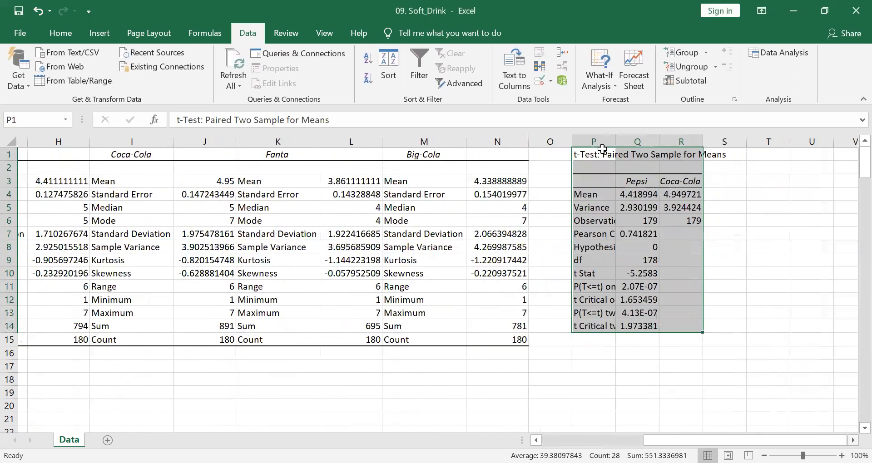
{"action": "key", "text": "ctrl+space"}
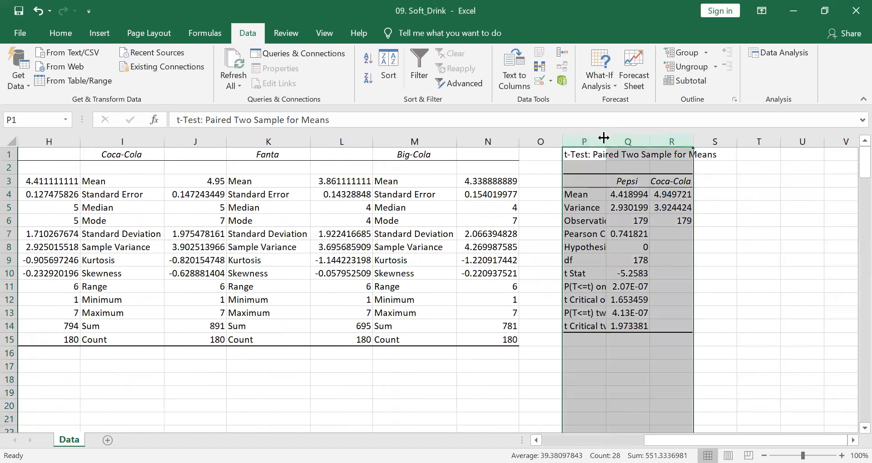
{"action": "double_click", "coordinate": [603, 137]}
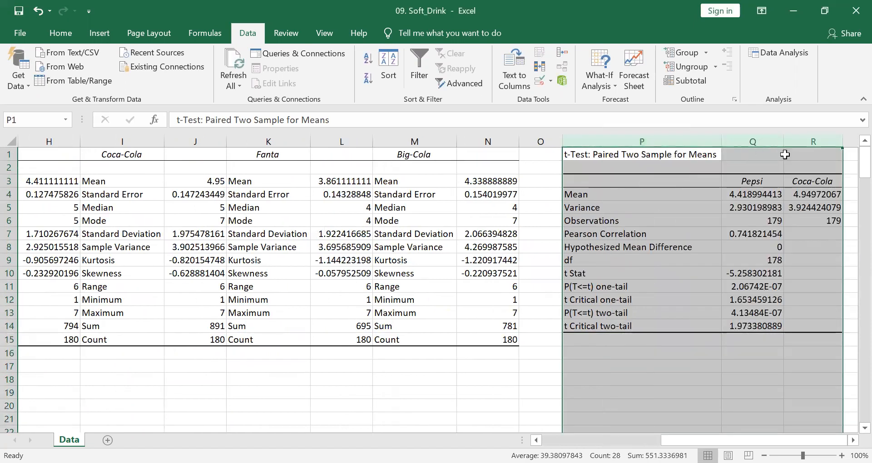
Step: Compare the Pepsi and Coca-Cola means in the t-test output and examine the two-tail P value
{"action": "left_click", "coordinate": [765, 211]}
{"action": "left_click", "coordinate": [752, 188]}
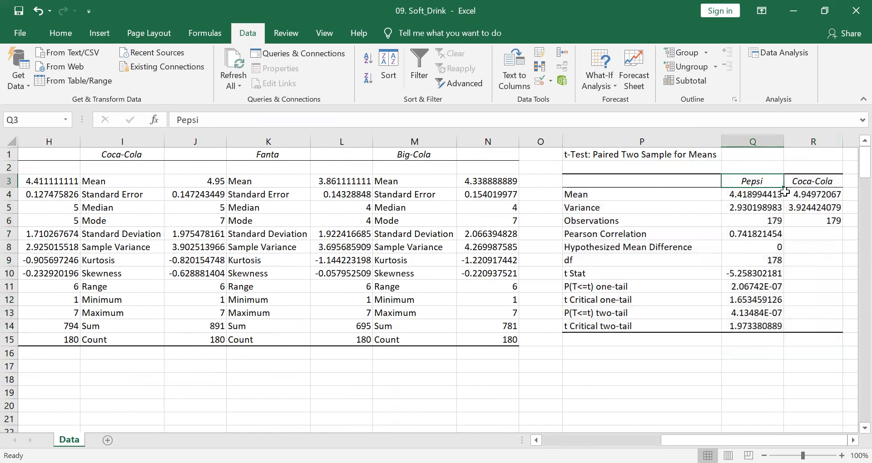
{"action": "left_click", "coordinate": [809, 195]}
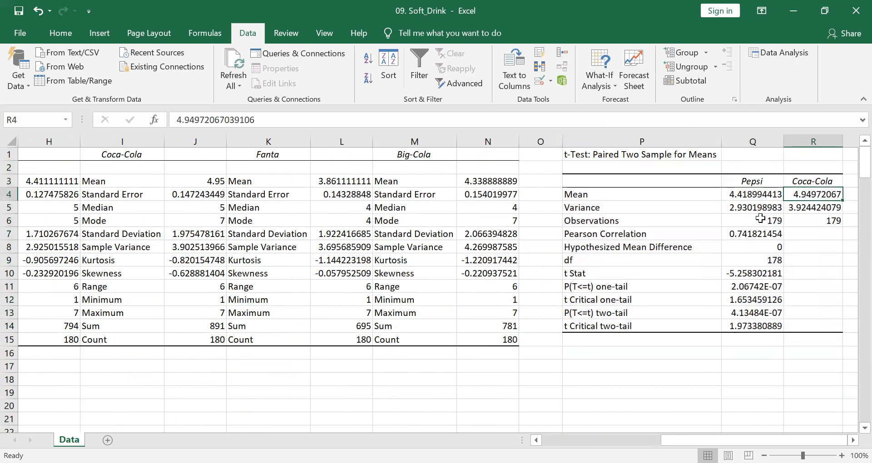
{"action": "left_click", "coordinate": [754, 198]}
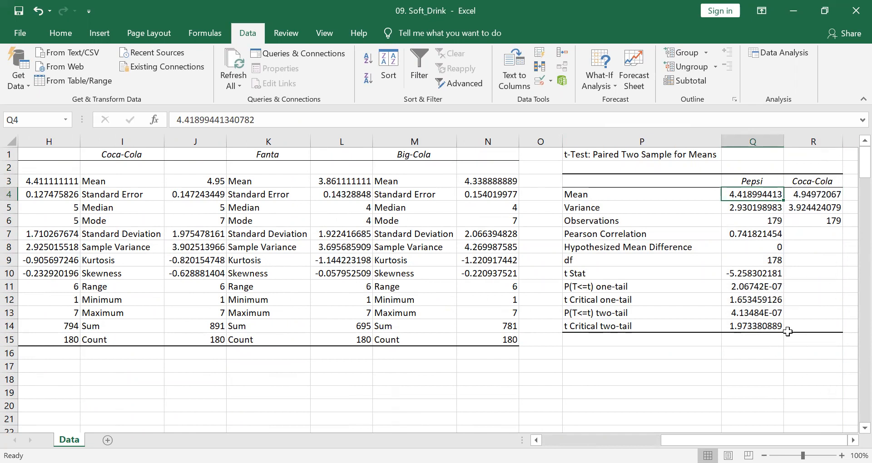
{"action": "left_click", "coordinate": [753, 313]}
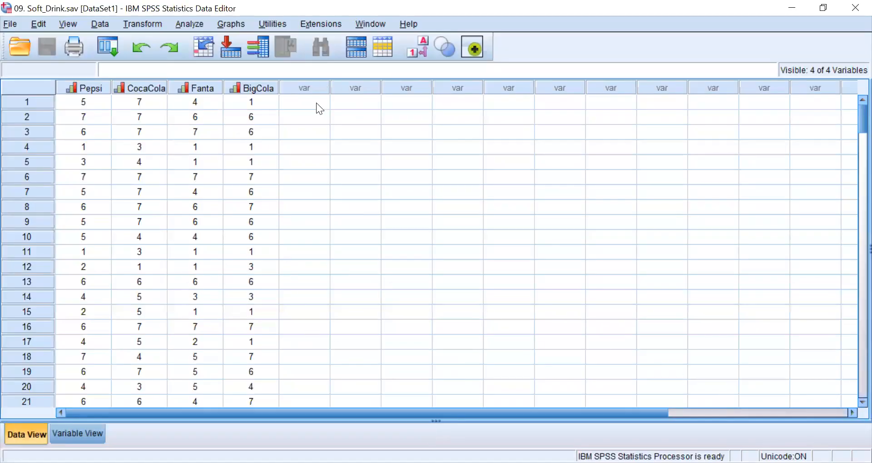
Step: Switch to SPSS Statistics and look over the BigCola, Fanta, CocaCola and Pepsi scores in the Soft_Drink data set
{"action": "left_click", "coordinate": [241, 121]}
{"action": "left_click", "coordinate": [242, 101]}
{"action": "left_click", "coordinate": [190, 101]}
{"action": "left_click", "coordinate": [150, 103]}
{"action": "left_click", "coordinate": [86, 104]}
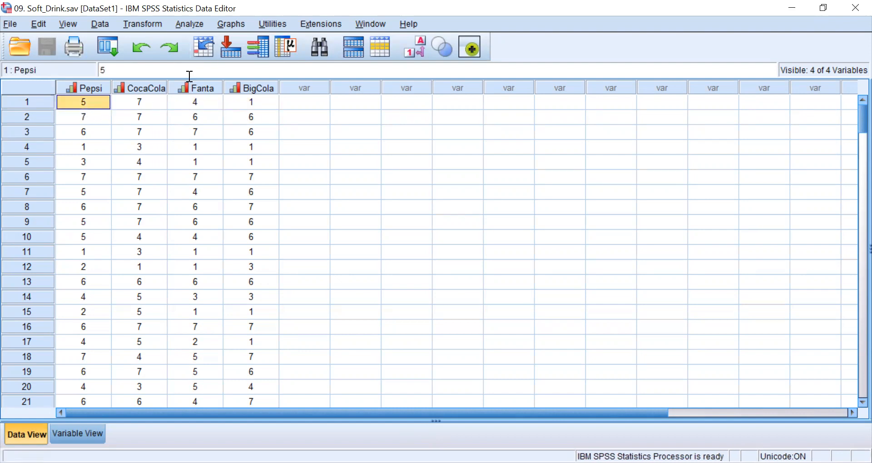
Step: Run Descriptives on Pepsi, CocaCola, Fanta and BigCola with mean, standard deviation, minimum and maximum in variable list order
{"action": "left_click", "coordinate": [189, 24]}
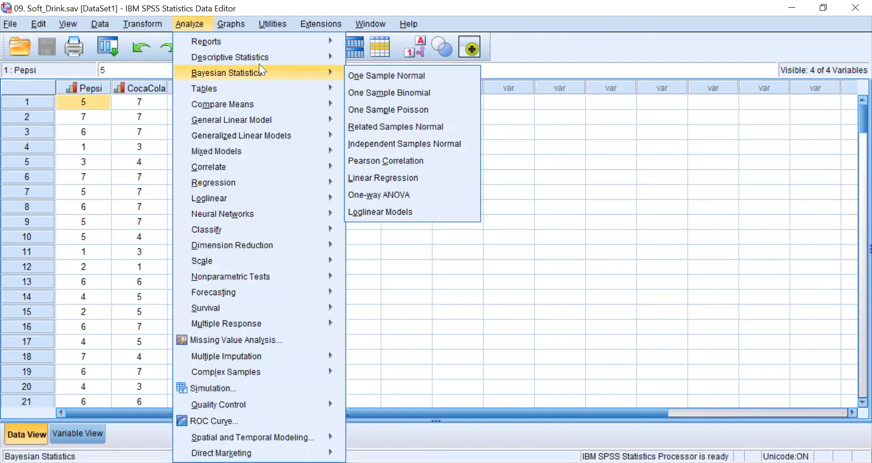
{"action": "mouse_move", "coordinate": [259, 64]}
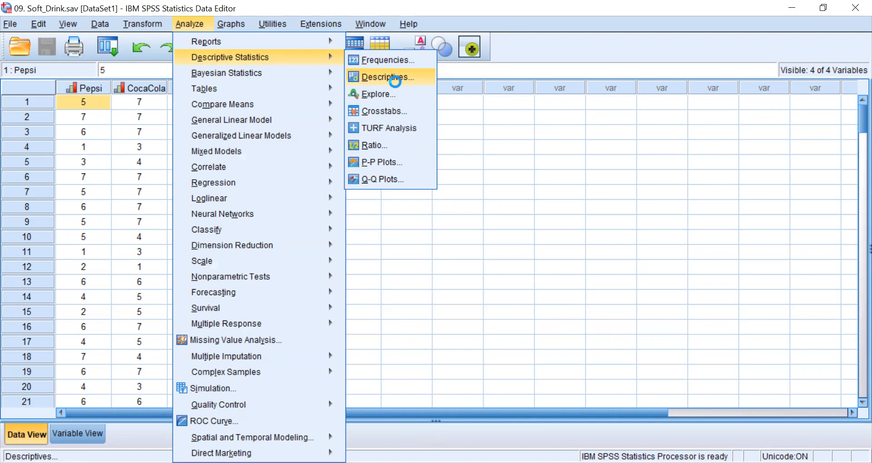
{"action": "left_click", "coordinate": [405, 78]}
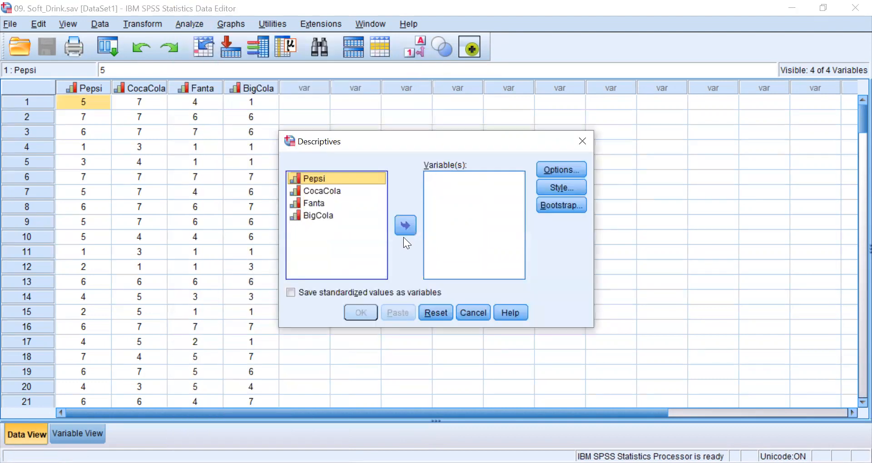
{"action": "key", "text": "ctrl+a"}
{"action": "left_click", "coordinate": [412, 224]}
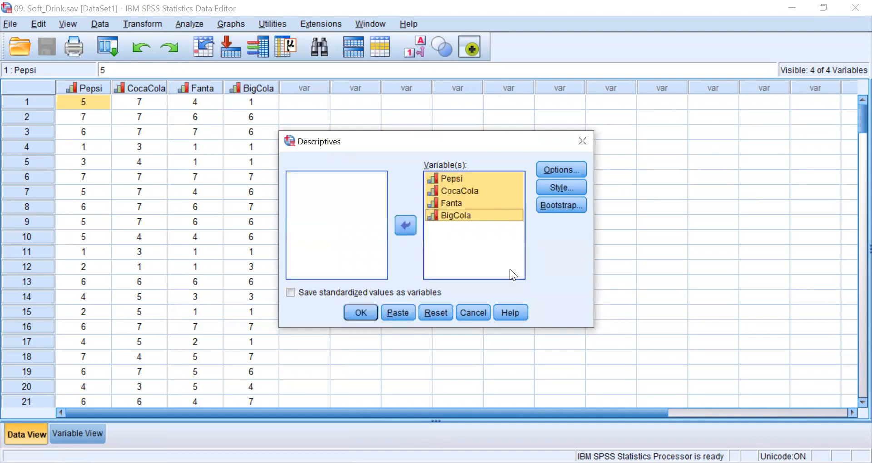
{"action": "left_click", "coordinate": [563, 169]}
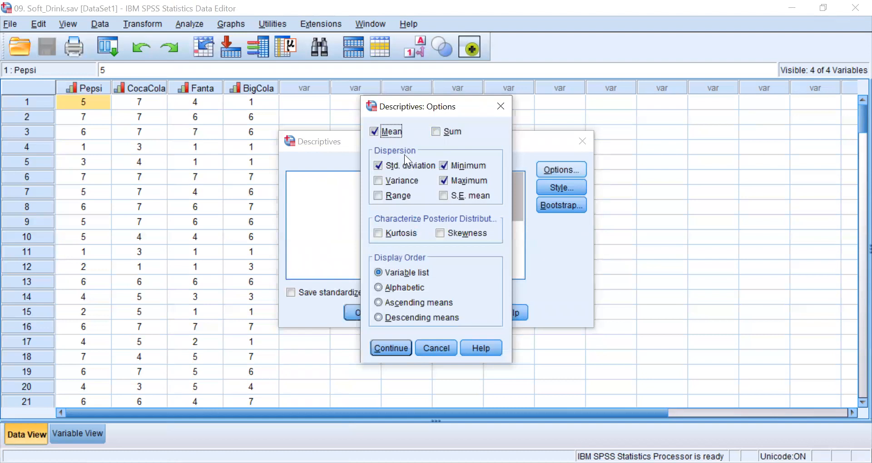
{"action": "left_click", "coordinate": [392, 352]}
{"action": "left_click", "coordinate": [369, 313]}
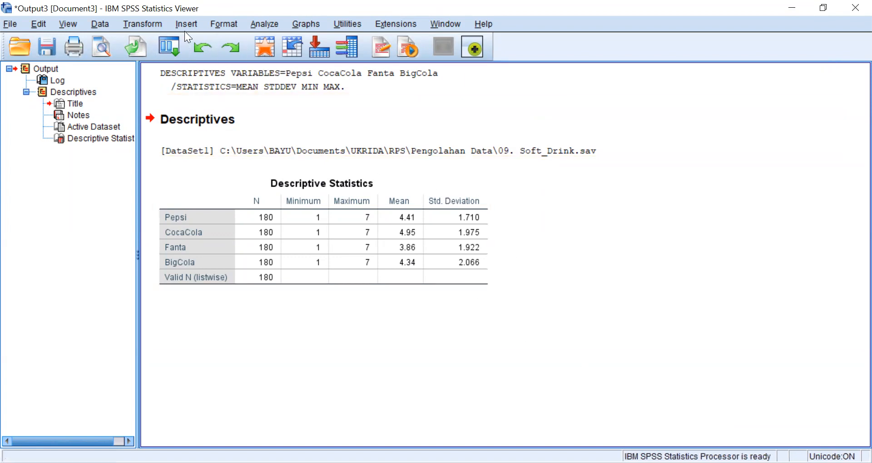
Step: Start a Paired-Samples T Test and add Pepsi with CocaCola as the first pair
{"action": "key", "text": "alt+a"}
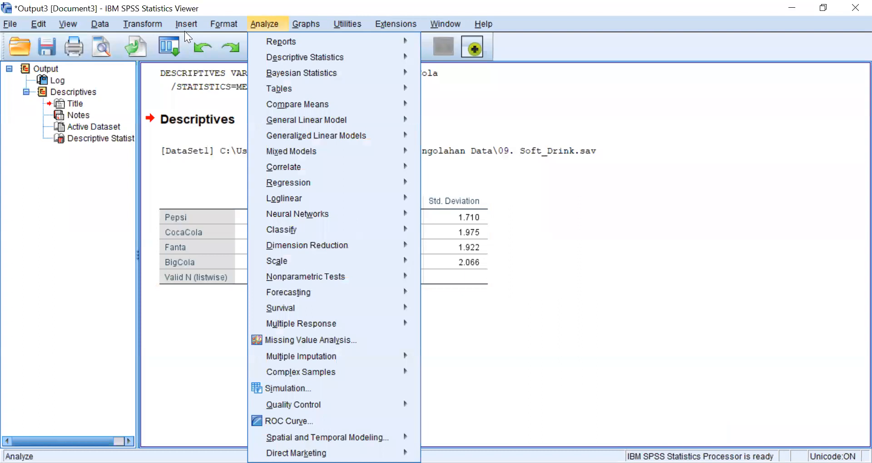
{"action": "mouse_move", "coordinate": [340, 106]}
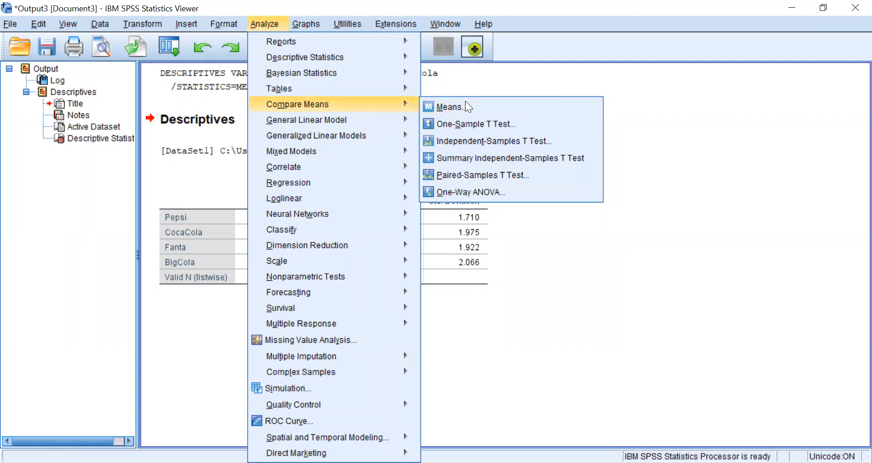
{"action": "left_click", "coordinate": [486, 175]}
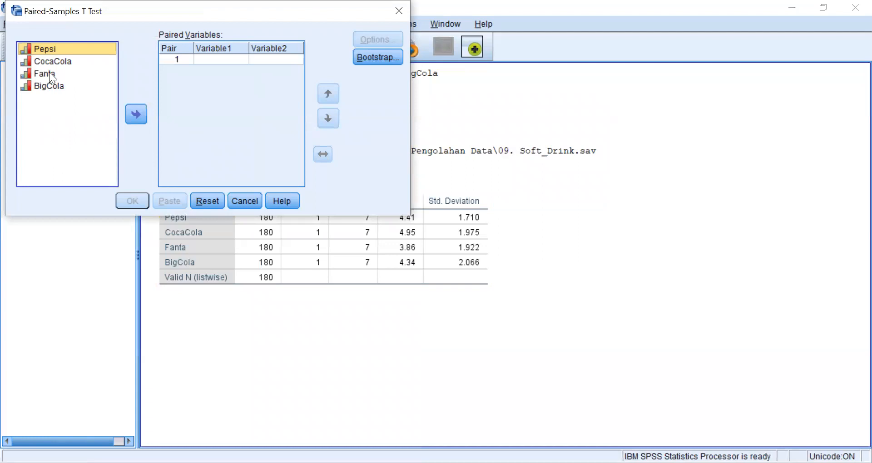
{"action": "left_click", "coordinate": [65, 61], "text": "ctrl"}
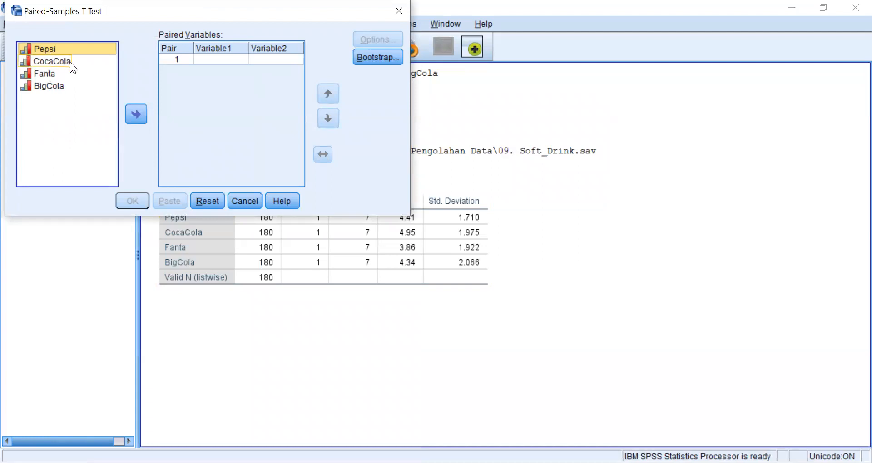
{"action": "left_click", "coordinate": [48, 59]}
{"action": "left_click", "coordinate": [51, 49], "text": "ctrl"}
{"action": "left_click", "coordinate": [136, 114]}
Step: Add the pairs Pepsi with Fanta and Pepsi with BigCola to the paired-samples test
{"action": "left_click", "coordinate": [47, 48]}
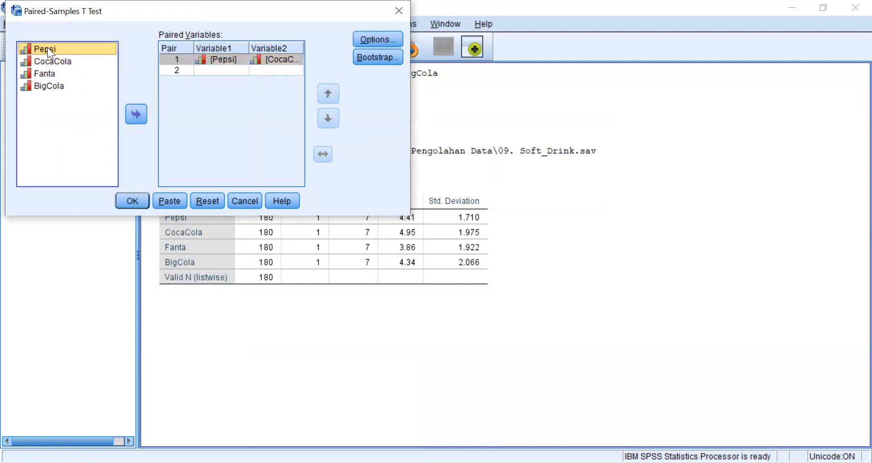
{"action": "left_click", "coordinate": [44, 73], "text": "ctrl"}
{"action": "left_click", "coordinate": [132, 115]}
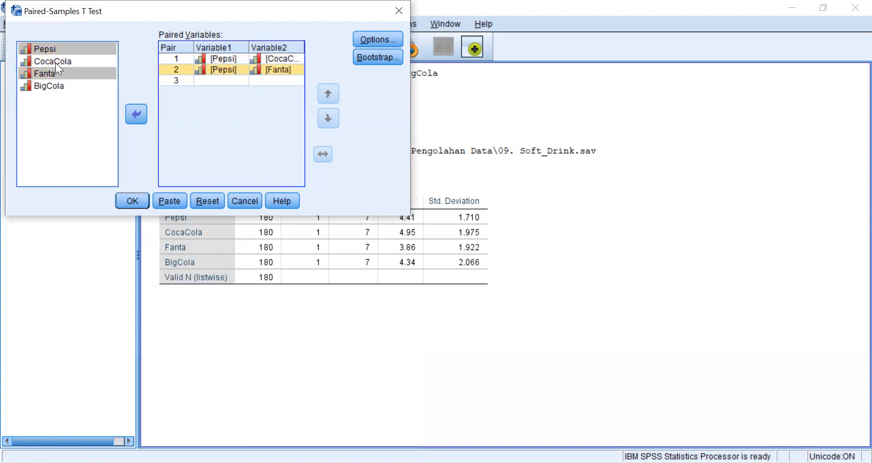
{"action": "left_click", "coordinate": [49, 50]}
{"action": "left_click", "coordinate": [58, 85], "text": "ctrl"}
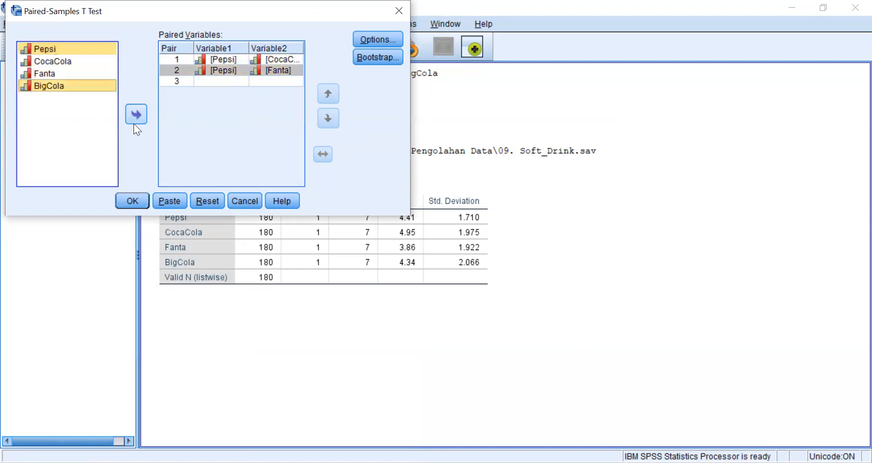
{"action": "left_click", "coordinate": [134, 115]}
Step: Add the pairs CocaCola with Fanta and CocaCola with BigCola to the paired variables
{"action": "left_click", "coordinate": [62, 61]}
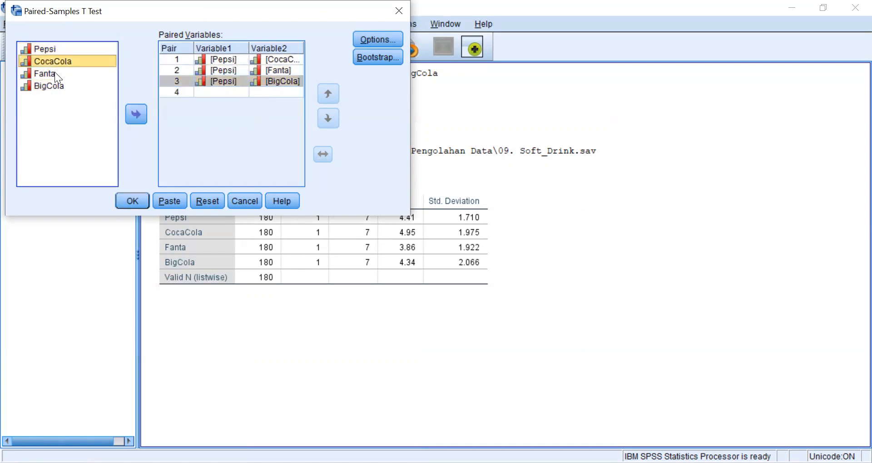
{"action": "left_click", "coordinate": [54, 72], "text": "ctrl"}
{"action": "left_click", "coordinate": [137, 117]}
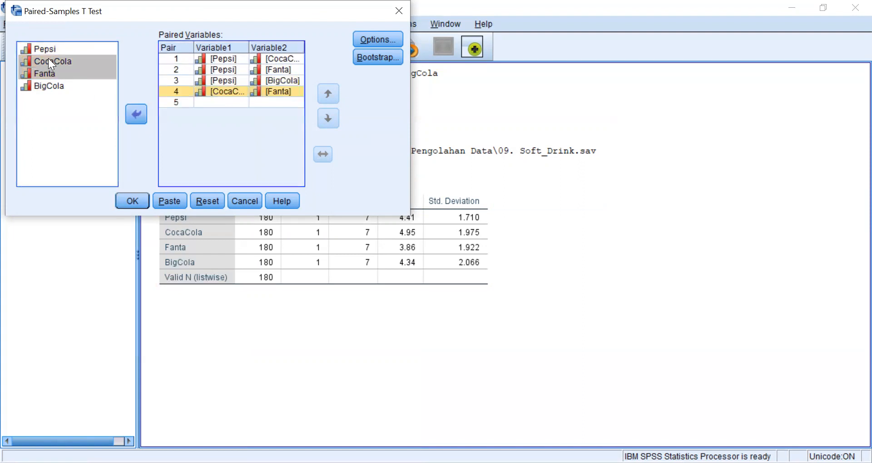
{"action": "left_click", "coordinate": [48, 60]}
{"action": "left_click", "coordinate": [59, 86], "text": "ctrl"}
{"action": "left_click", "coordinate": [130, 122]}
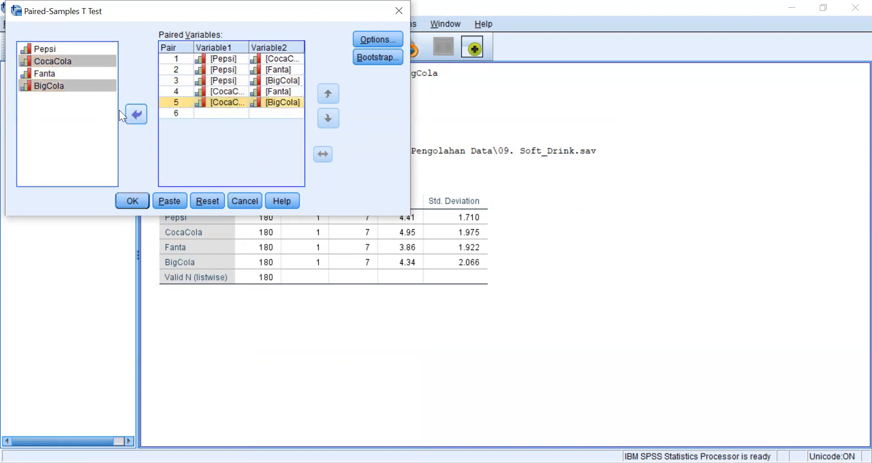
Step: Add Fanta with BigCola as the sixth pair and run the paired-samples t-test
{"action": "left_click", "coordinate": [50, 74]}
{"action": "left_click", "coordinate": [67, 86], "text": "ctrl"}
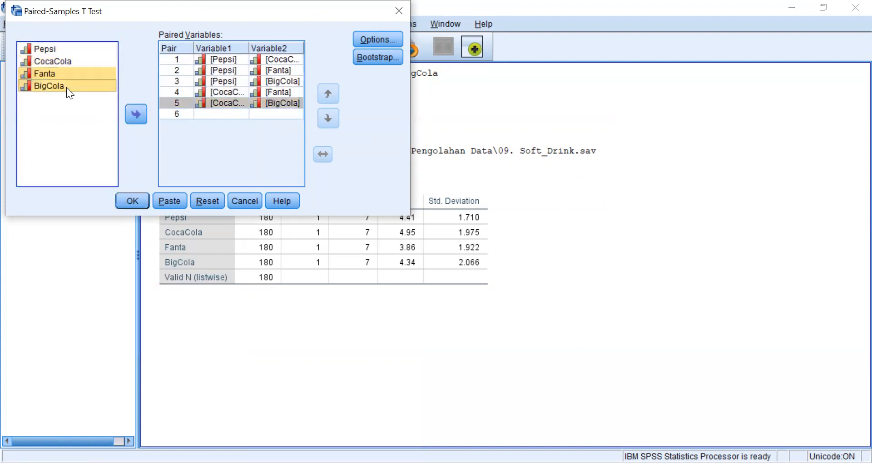
{"action": "left_click", "coordinate": [129, 121]}
{"action": "left_click", "coordinate": [131, 199]}
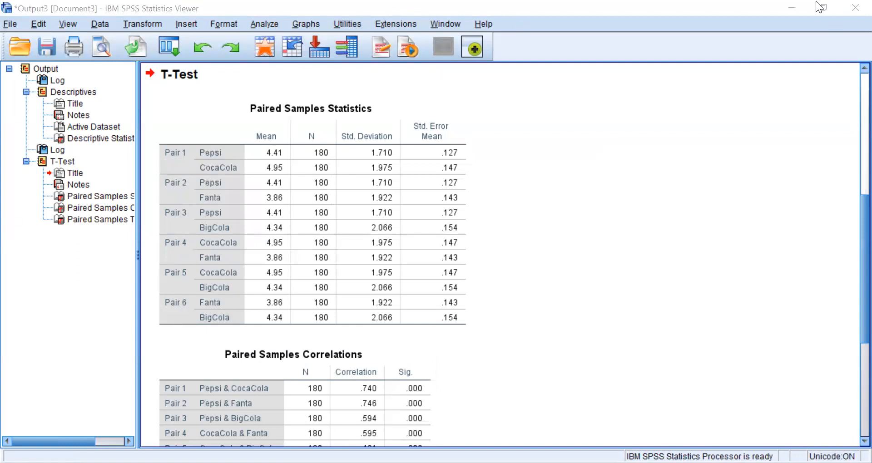
Step: Examine the paired samples correlations and the two-tailed significance of each pair in the Paired Samples Test table
{"action": "scroll", "coordinate": [430, 253], "scroll_direction": "down", "scroll_amount": 4}
{"action": "scroll", "coordinate": [427, 224], "scroll_direction": "up", "scroll_amount": 1}
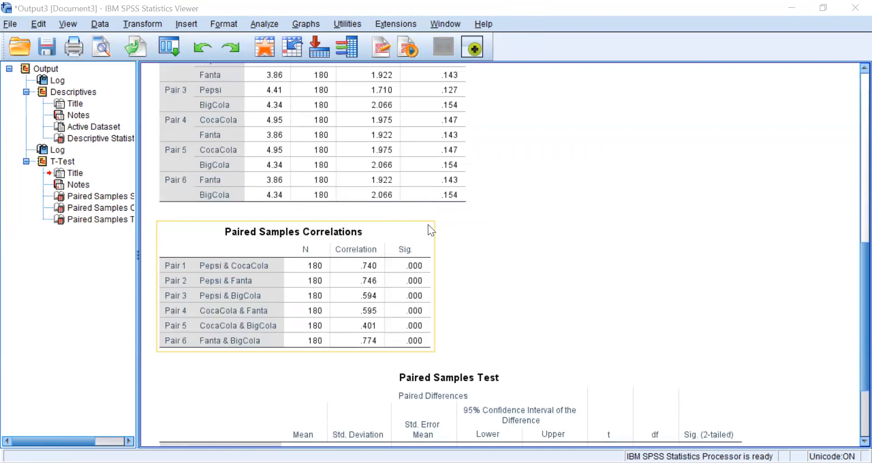
{"action": "scroll", "coordinate": [432, 227], "scroll_direction": "down", "scroll_amount": 2}
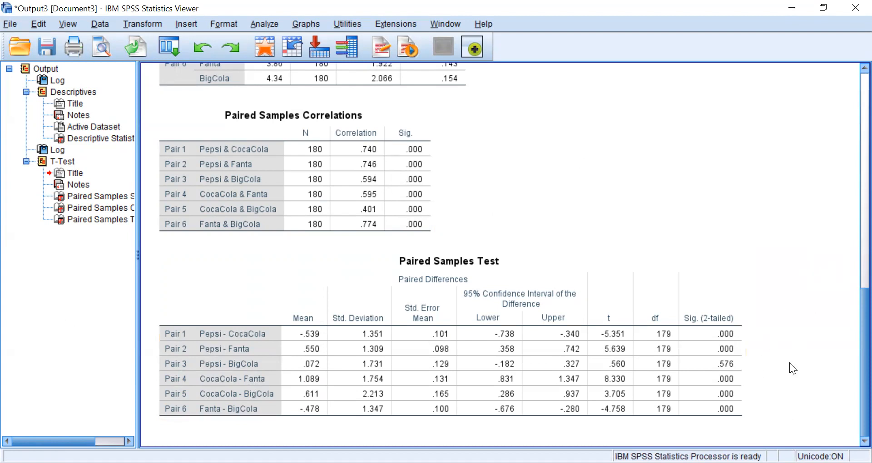
{"action": "left_click", "coordinate": [724, 357]}
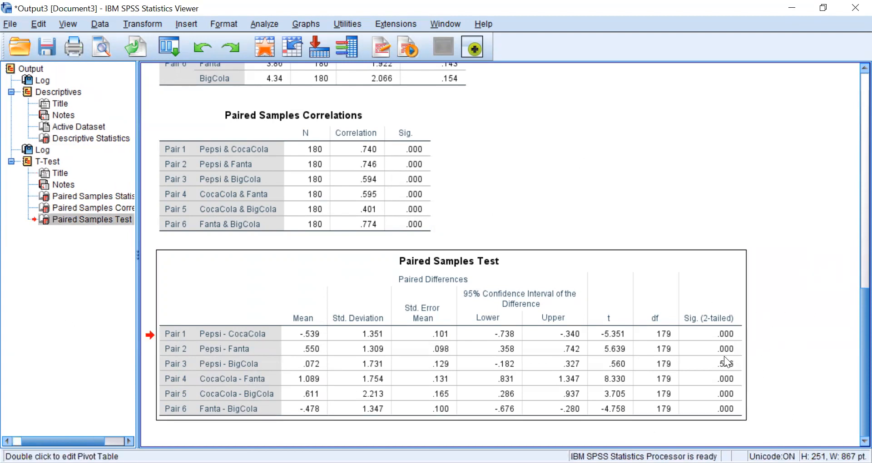
{"action": "left_click", "coordinate": [800, 367]}
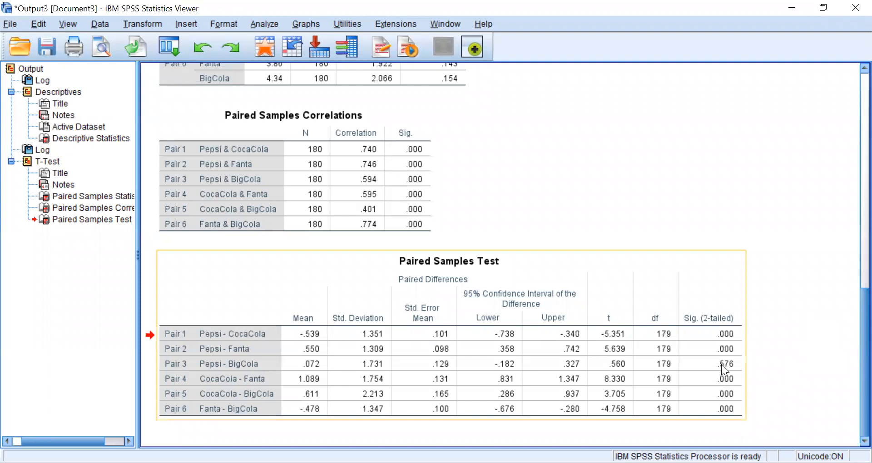
{"action": "double_click", "coordinate": [727, 334]}
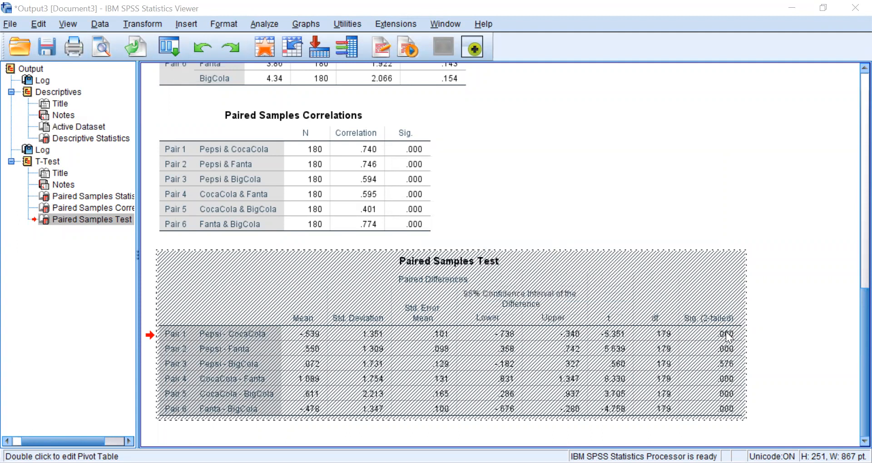
{"action": "left_click", "coordinate": [813, 271]}
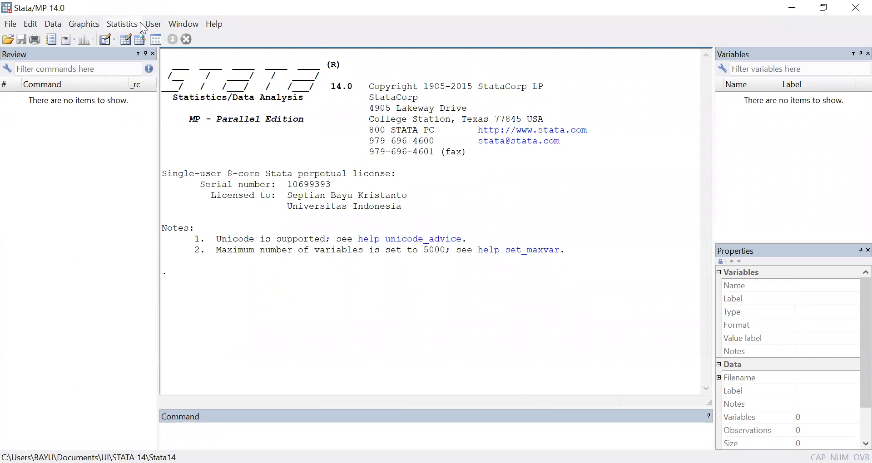
Step: Switch to Stata and open the data file 09. Soft_Drink from the Pengolahan Data folder
{"action": "left_click", "coordinate": [7, 39]}
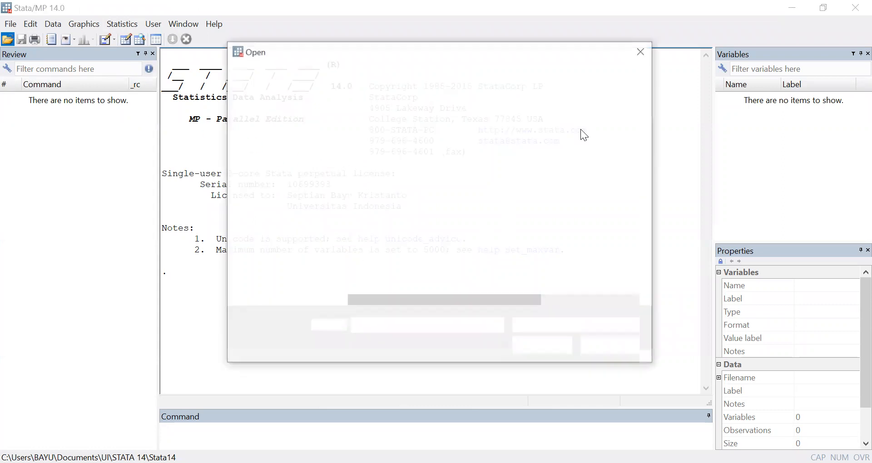
{"action": "left_click", "coordinate": [426, 170]}
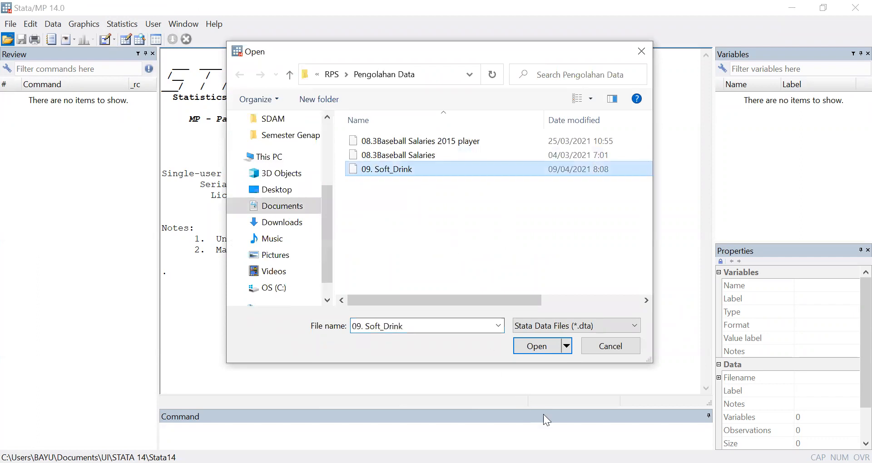
{"action": "left_click", "coordinate": [537, 346]}
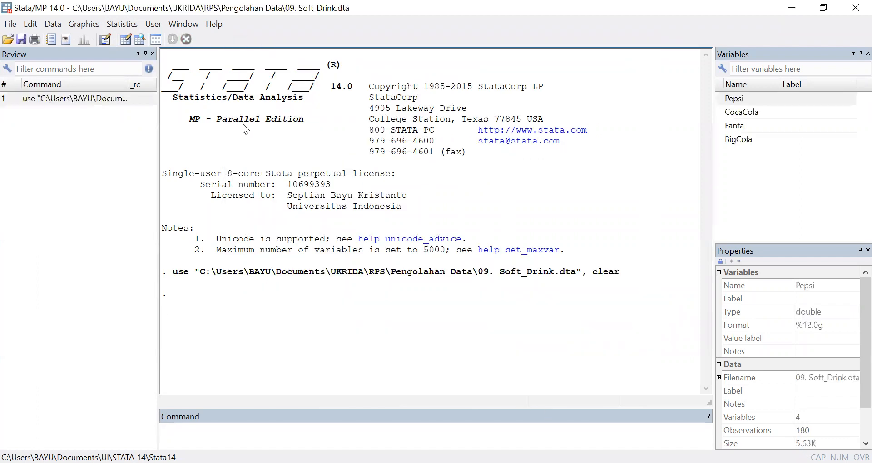
Step: Run summary statistics on all variables with the standard display
{"action": "left_click", "coordinate": [128, 25]}
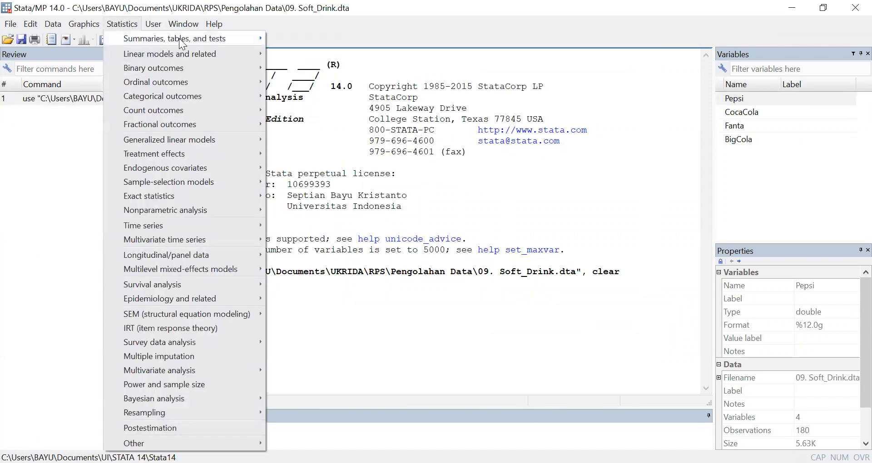
{"action": "mouse_move", "coordinate": [179, 38]}
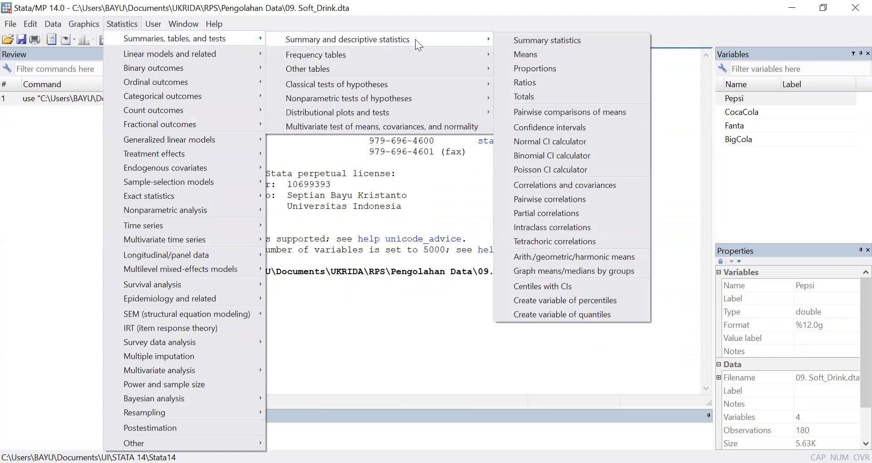
{"action": "left_click", "coordinate": [554, 42]}
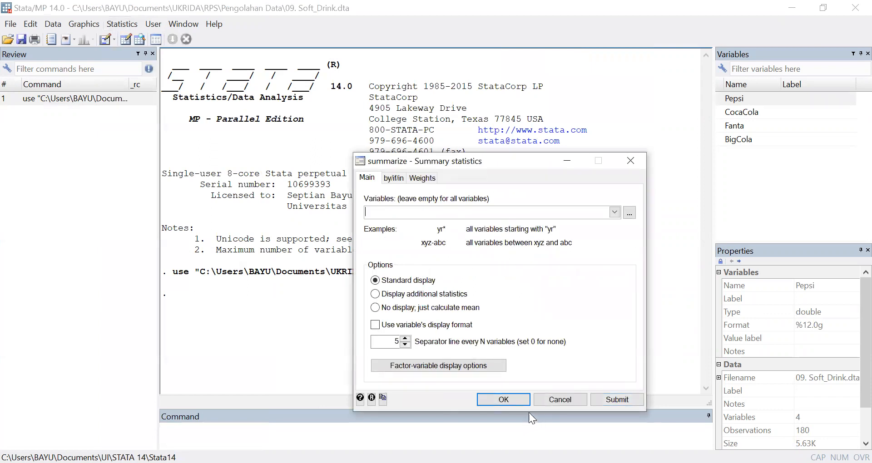
{"action": "left_click", "coordinate": [517, 404]}
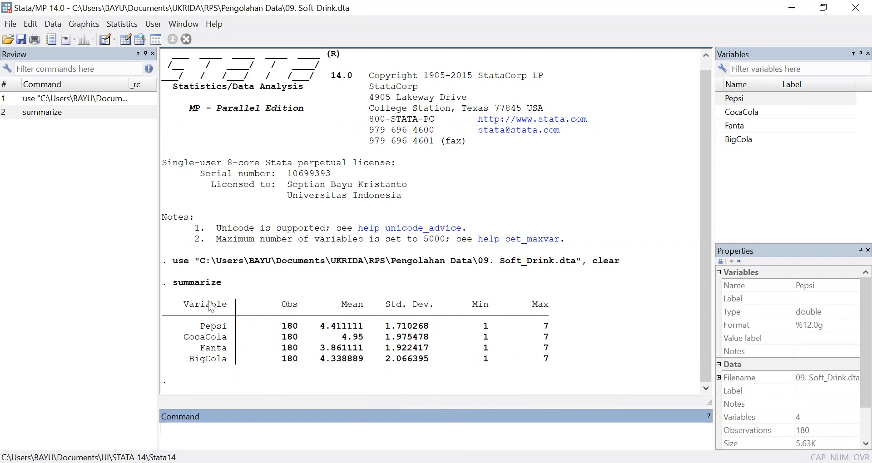
Step: Run a paired t test with Pepsi as first variable and CocaCola as second variable at the 95 confidence level
{"action": "left_click", "coordinate": [130, 25]}
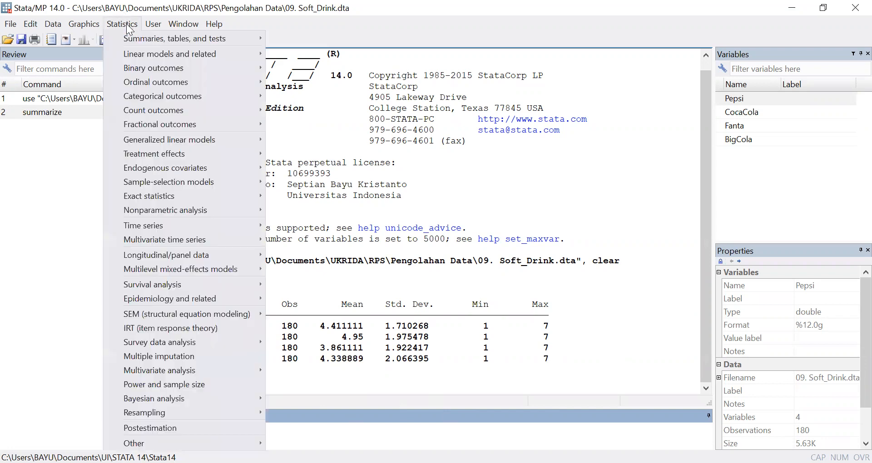
{"action": "mouse_move", "coordinate": [213, 40]}
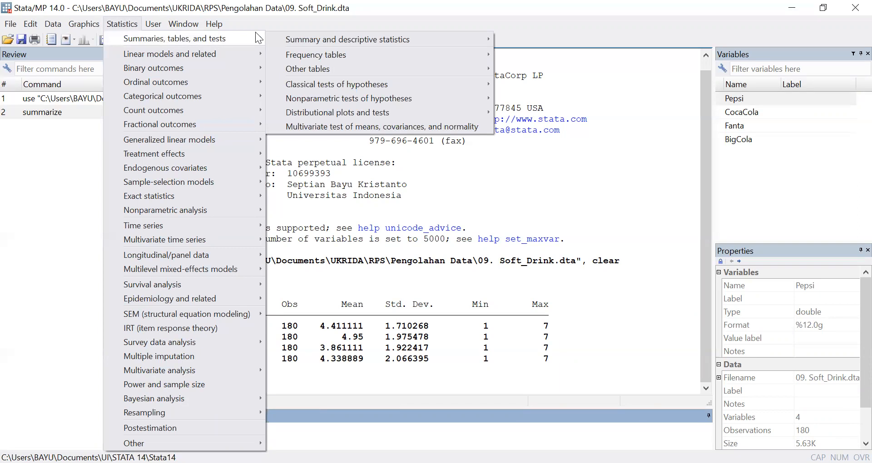
{"action": "mouse_move", "coordinate": [464, 89]}
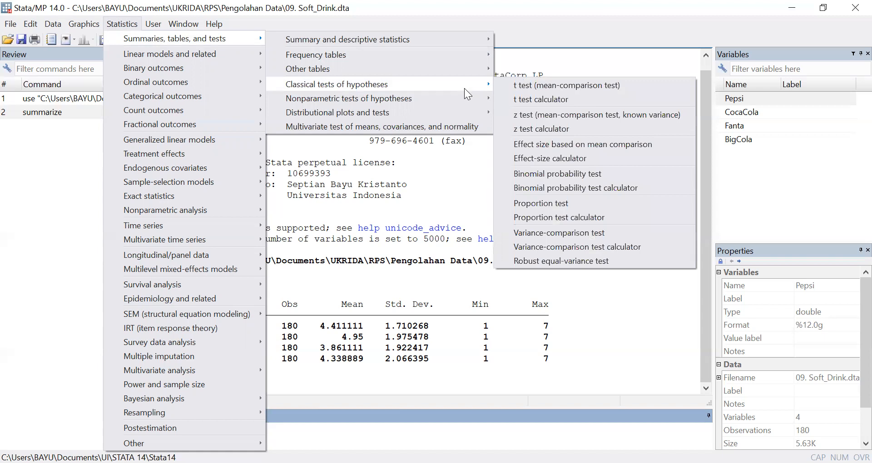
{"action": "left_click", "coordinate": [626, 84]}
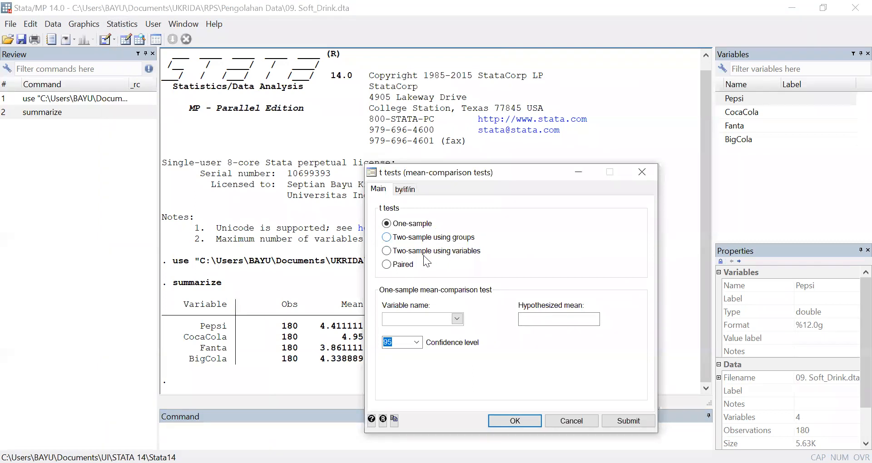
{"action": "left_click", "coordinate": [406, 265]}
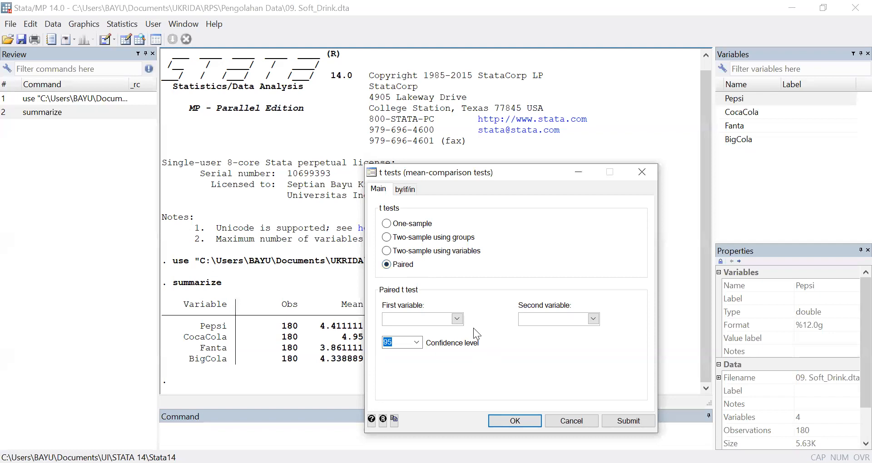
{"action": "left_click", "coordinate": [457, 320]}
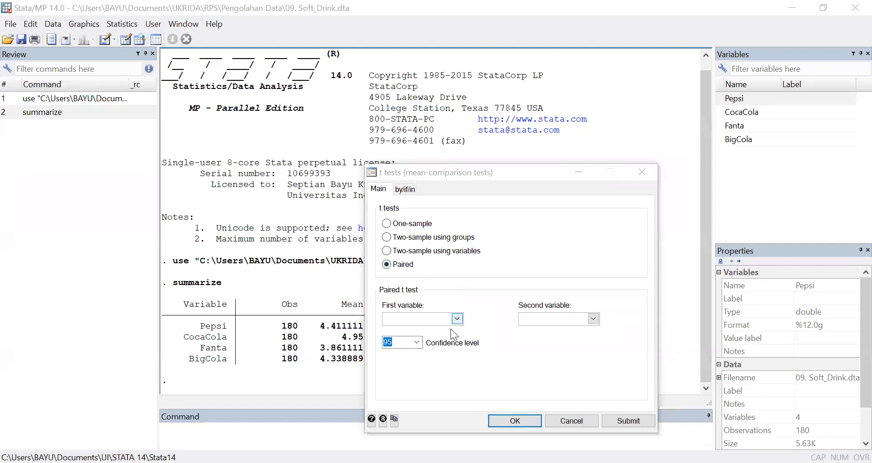
{"action": "left_click", "coordinate": [450, 329]}
{"action": "left_click", "coordinate": [566, 323]}
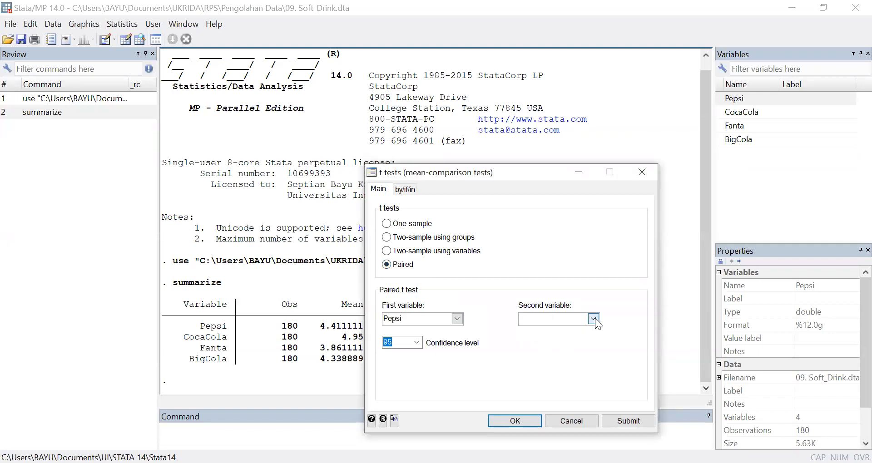
{"action": "type", "text": "CocaCola"}
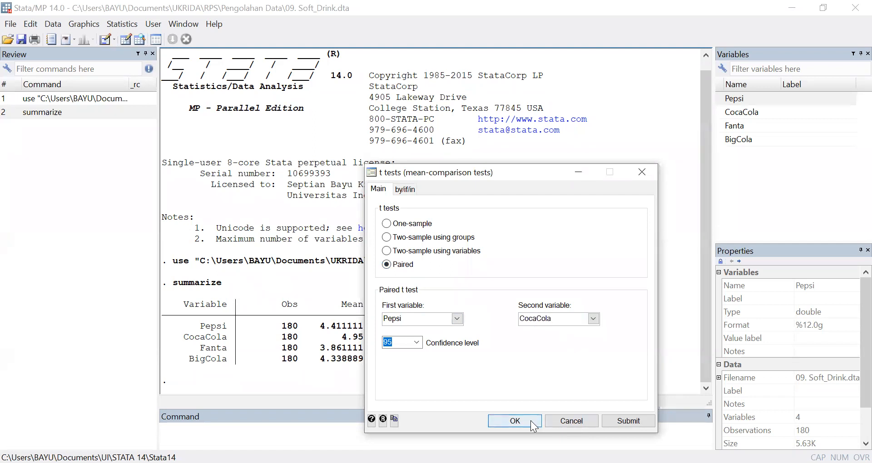
{"action": "left_click", "coordinate": [491, 420]}
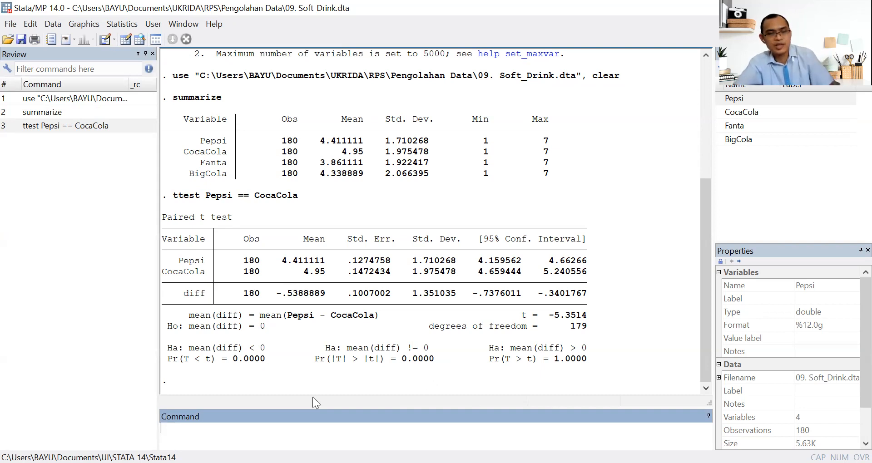
Step: Reuse the earlier paired t test command with Fanta in place of CocaCola and run ttest Pepsi == Fanta
{"action": "left_click", "coordinate": [110, 126]}
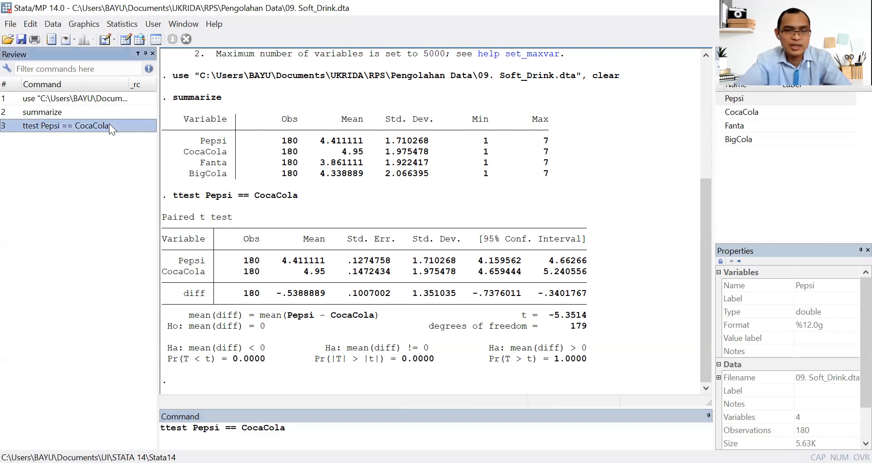
{"action": "left_click", "coordinate": [291, 430]}
{"action": "key", "text": "BackSpace"}
{"action": "key", "text": "BackSpace"}
{"action": "key", "text": "BackSpace"}
{"action": "key", "text": "BackSpace"}
{"action": "key", "text": "BackSpace"}
{"action": "key", "text": "BackSpace"}
{"action": "key", "text": "BackSpace"}
{"action": "key", "text": "BackSpace"}
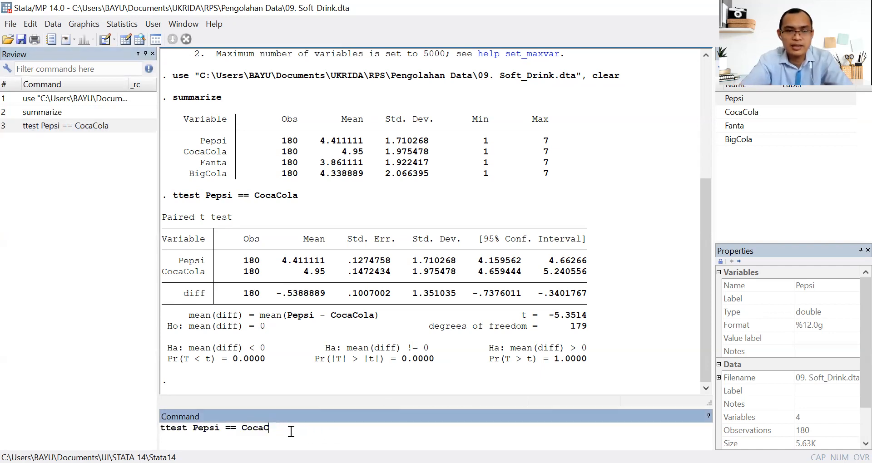
{"action": "type", "text": "Fanta"}
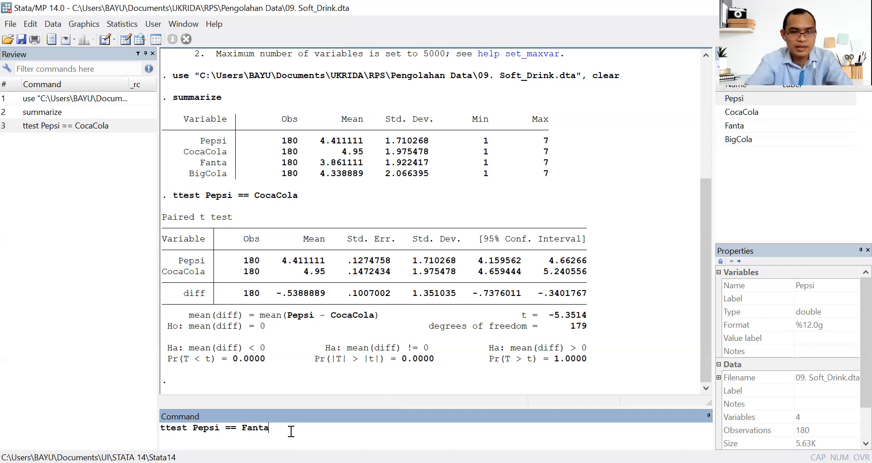
{"action": "key", "text": "Return"}
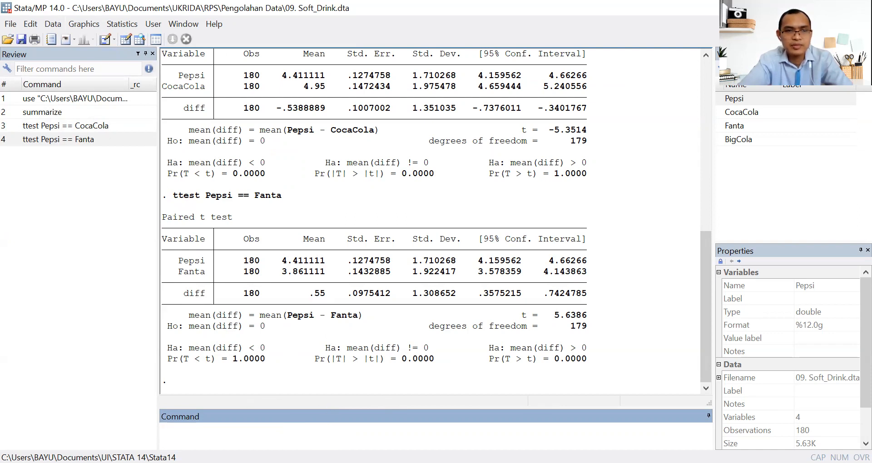
Step: Recall the Pepsi and Fanta t test command, replace Fanta with BigCola, and run ttest Pepsi == BigCola
{"action": "left_click", "coordinate": [90, 137]}
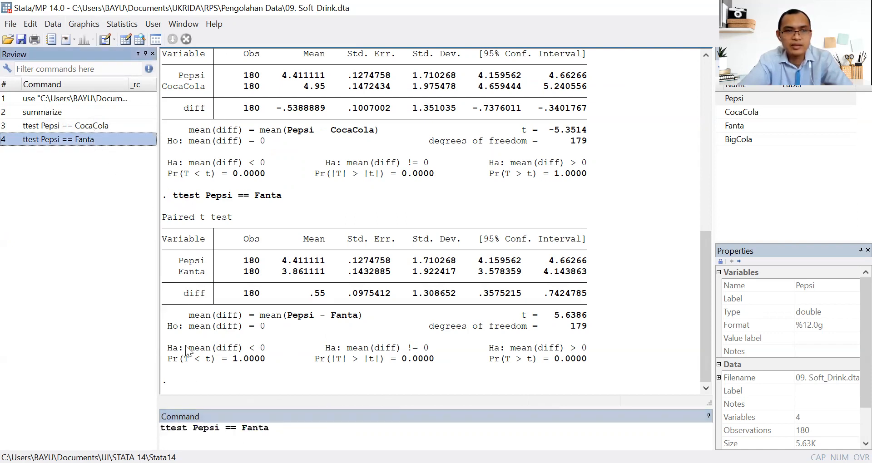
{"action": "left_click", "coordinate": [282, 427]}
{"action": "key", "text": "BackSpace"}
{"action": "key", "text": "BackSpace"}
{"action": "key", "text": "BackSpace"}
{"action": "key", "text": "BackSpace"}
{"action": "key", "text": "BackSpace"}
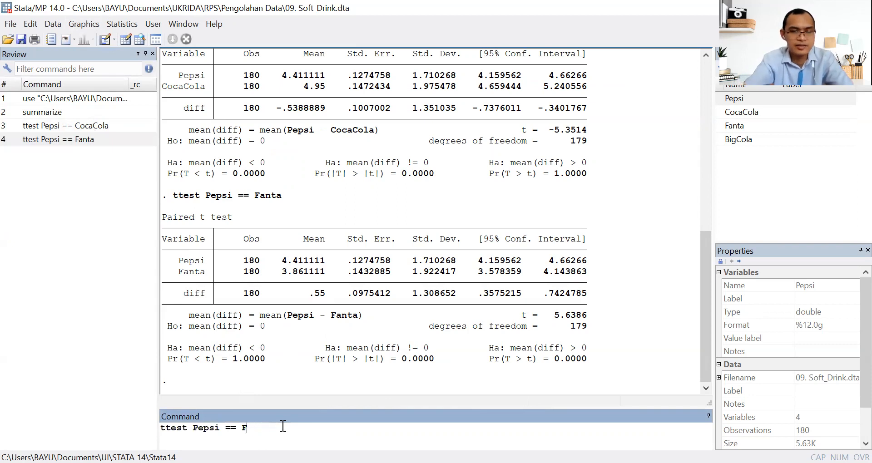
{"action": "type", "text": "BigCola"}
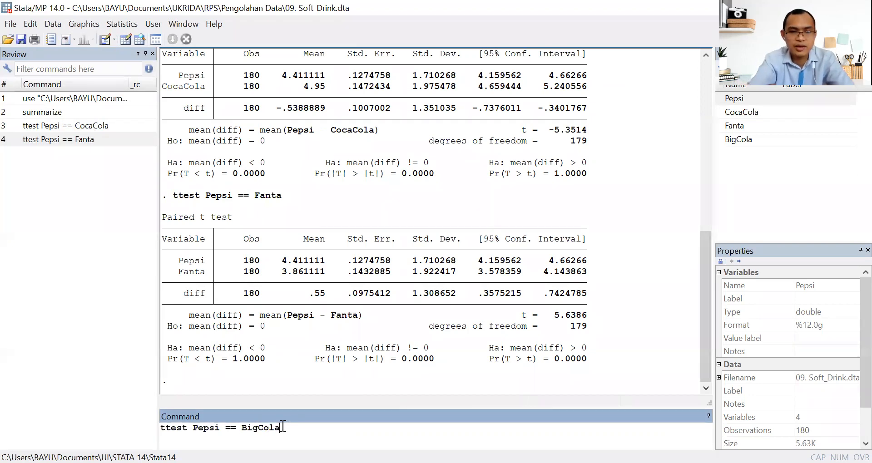
{"action": "key", "text": "Return"}
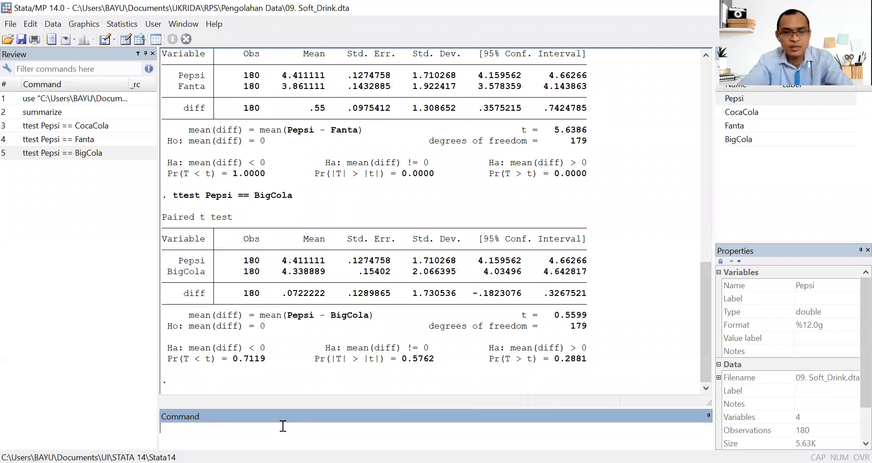